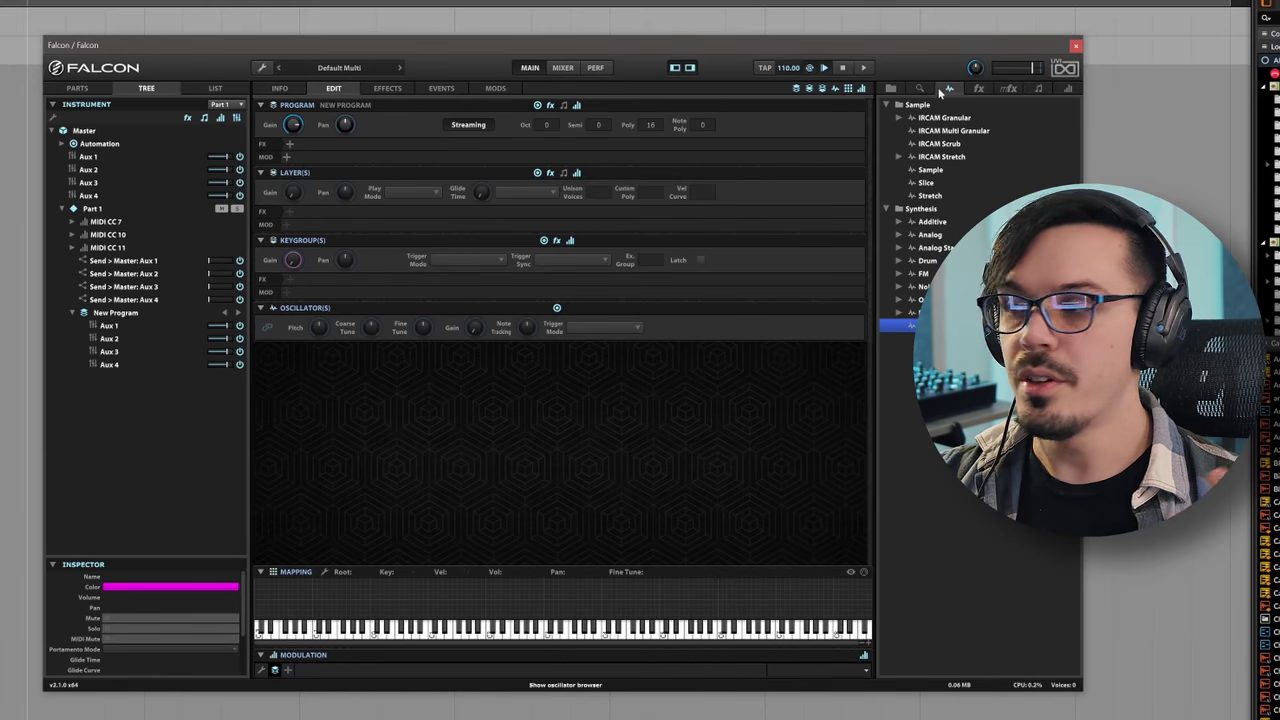
Add a Noise oscillator to the empty program and set its noise type to White.
{"action": "left_click_drag", "start_coordinate": [922, 286], "coordinate": [516, 580]}
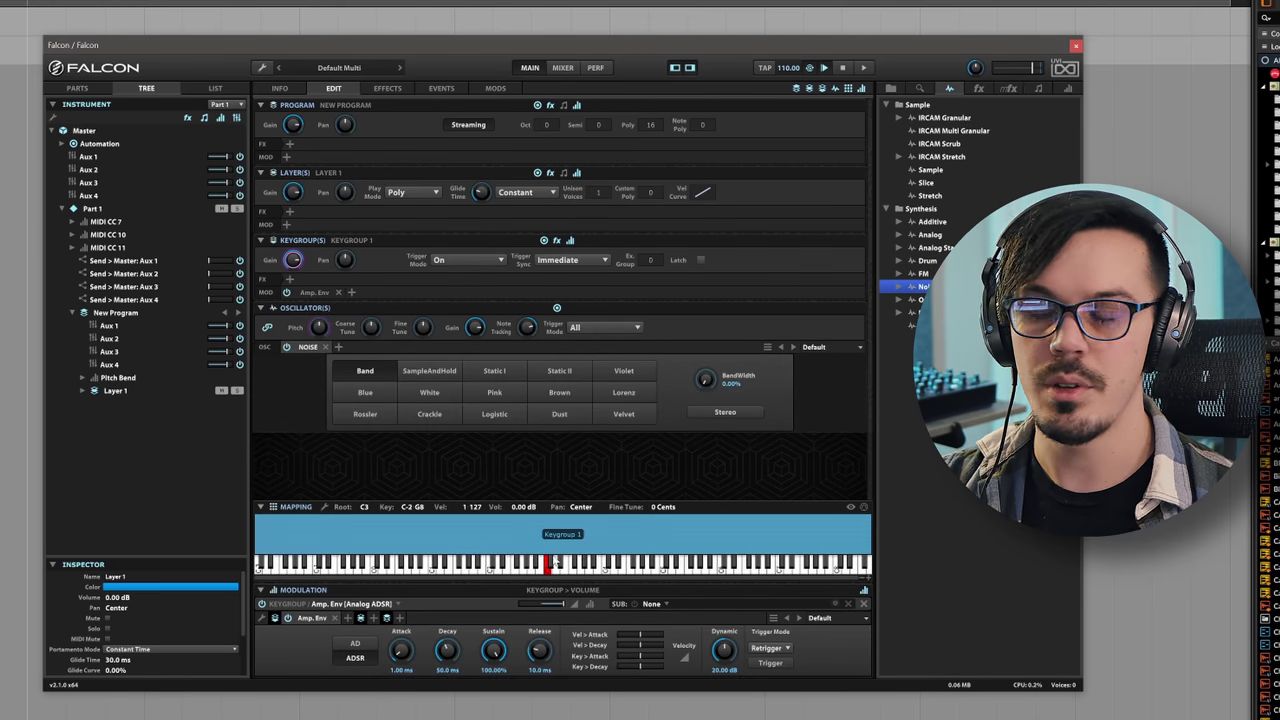
{"action": "left_click", "coordinate": [438, 400]}
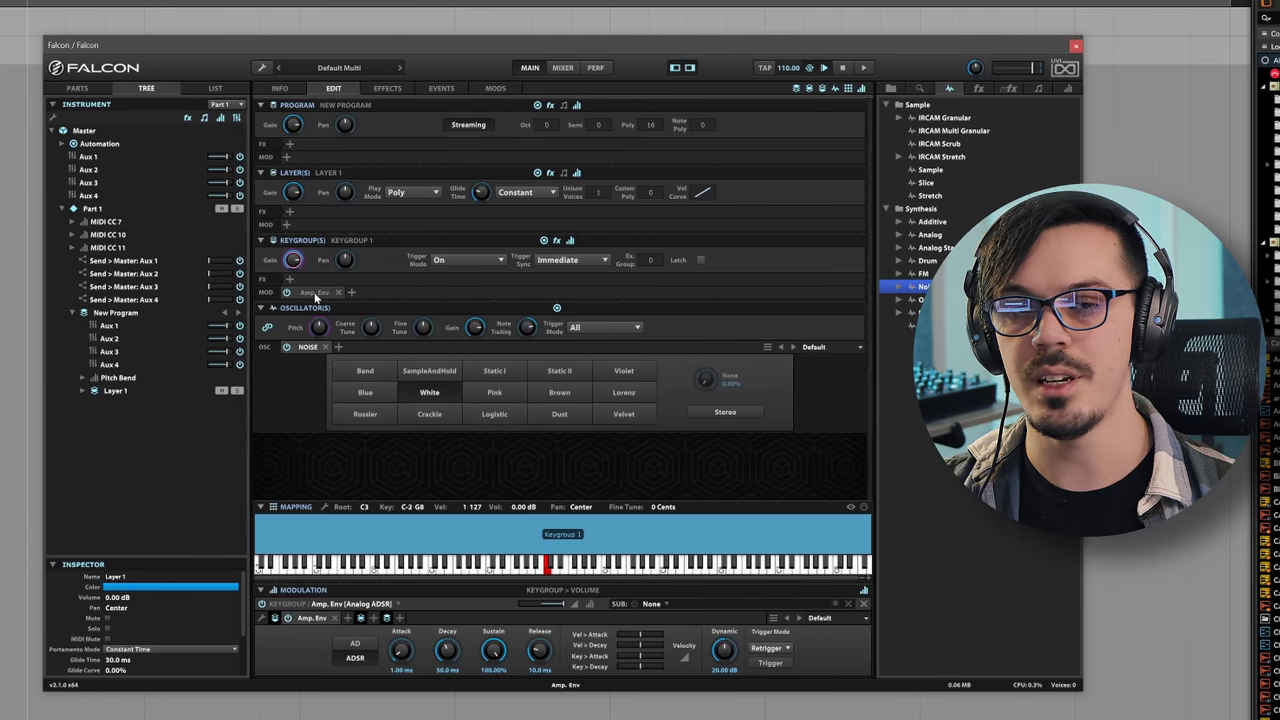
Shape the keygroup's Amp. Env with 0% sustain, 14.9 ms decay, 28.21 dB dynamic range and Vel > Decay at 36.51%.
{"action": "left_click", "coordinate": [314, 292]}
{"action": "left_click_drag", "start_coordinate": [491, 326], "coordinate": [491, 380]}
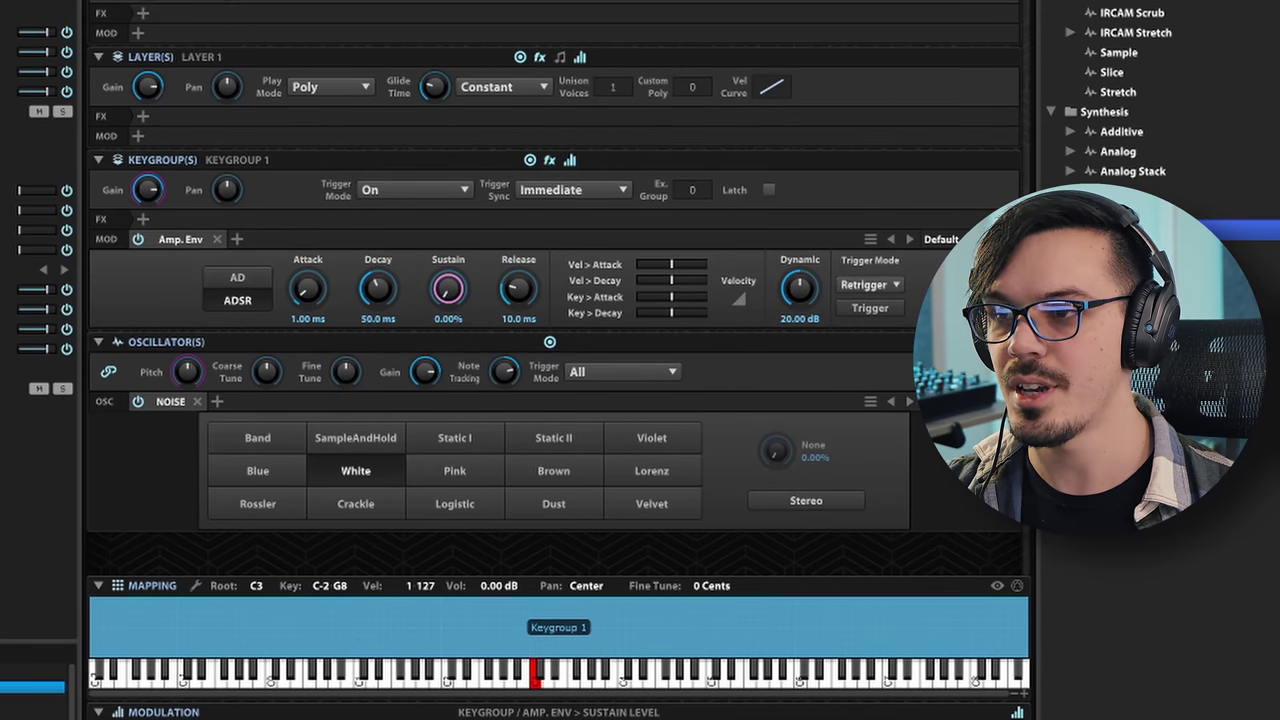
{"action": "scroll", "coordinate": [378, 317], "scroll_direction": "down", "scroll_amount": 5}
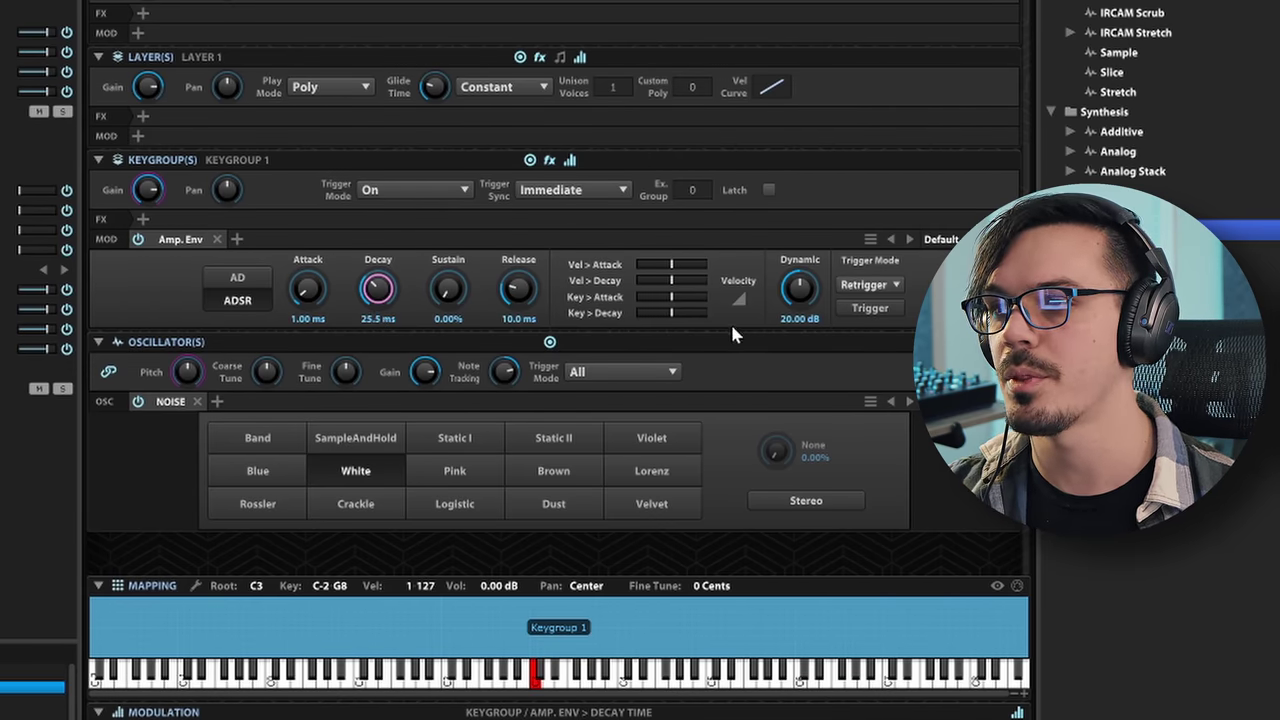
{"action": "left_click_drag", "start_coordinate": [808, 317], "coordinate": [792, 254]}
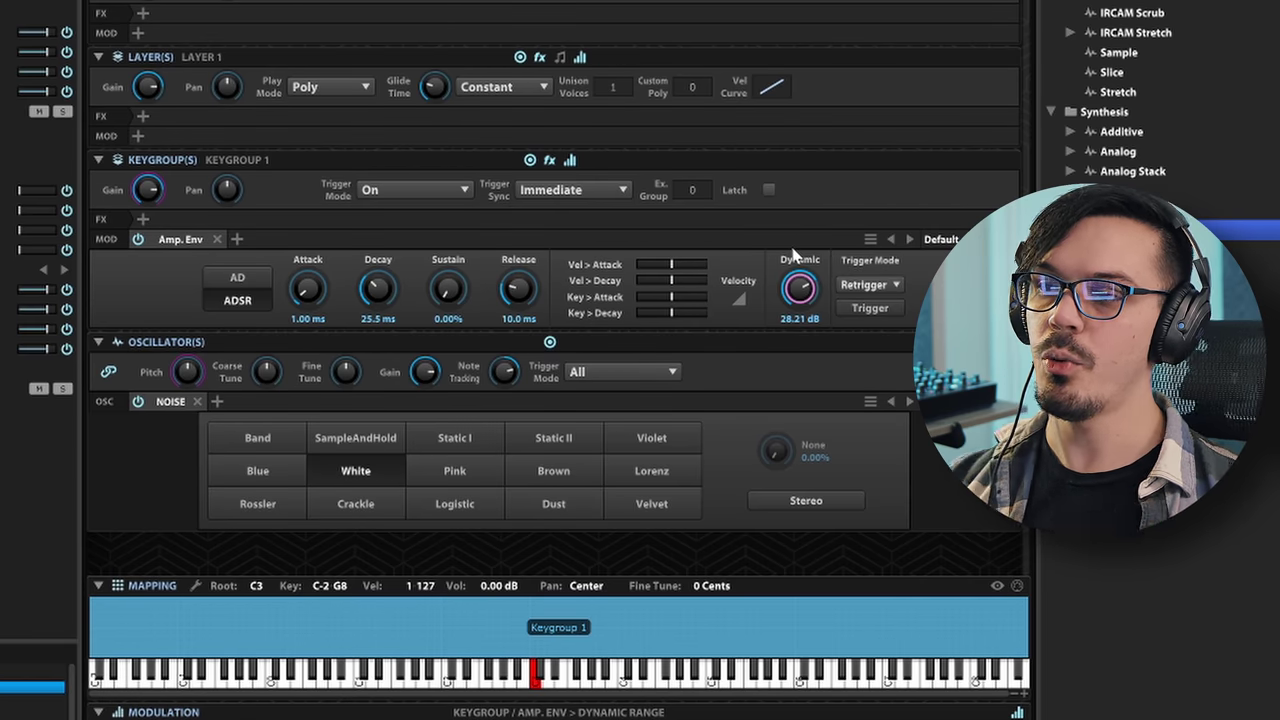
{"action": "left_click_drag", "start_coordinate": [378, 300], "coordinate": [376, 318]}
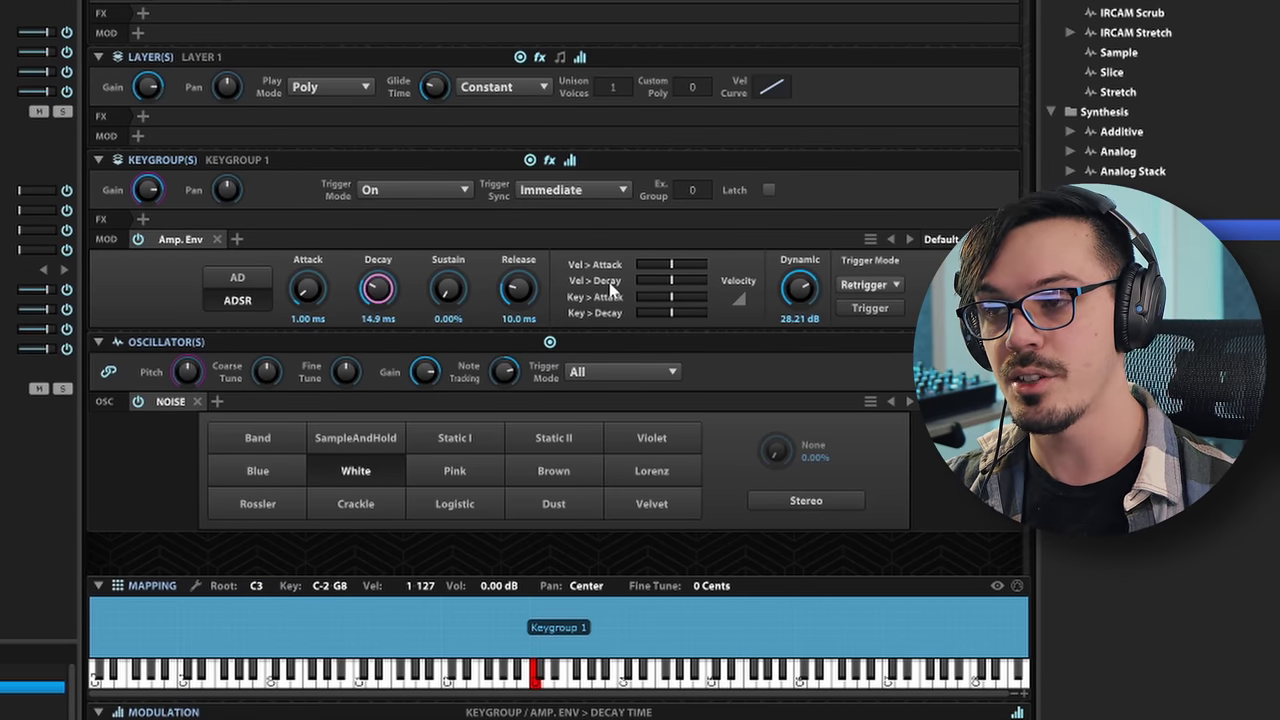
{"action": "left_click_drag", "start_coordinate": [671, 281], "coordinate": [683, 280]}
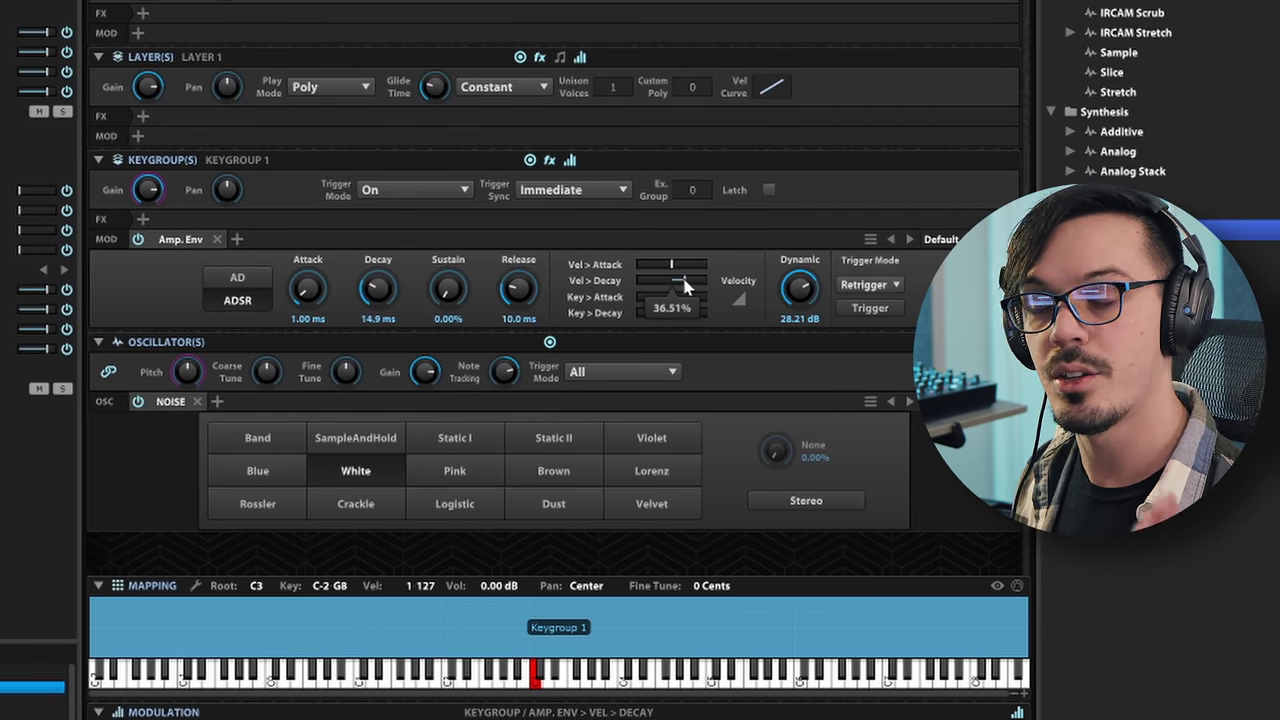
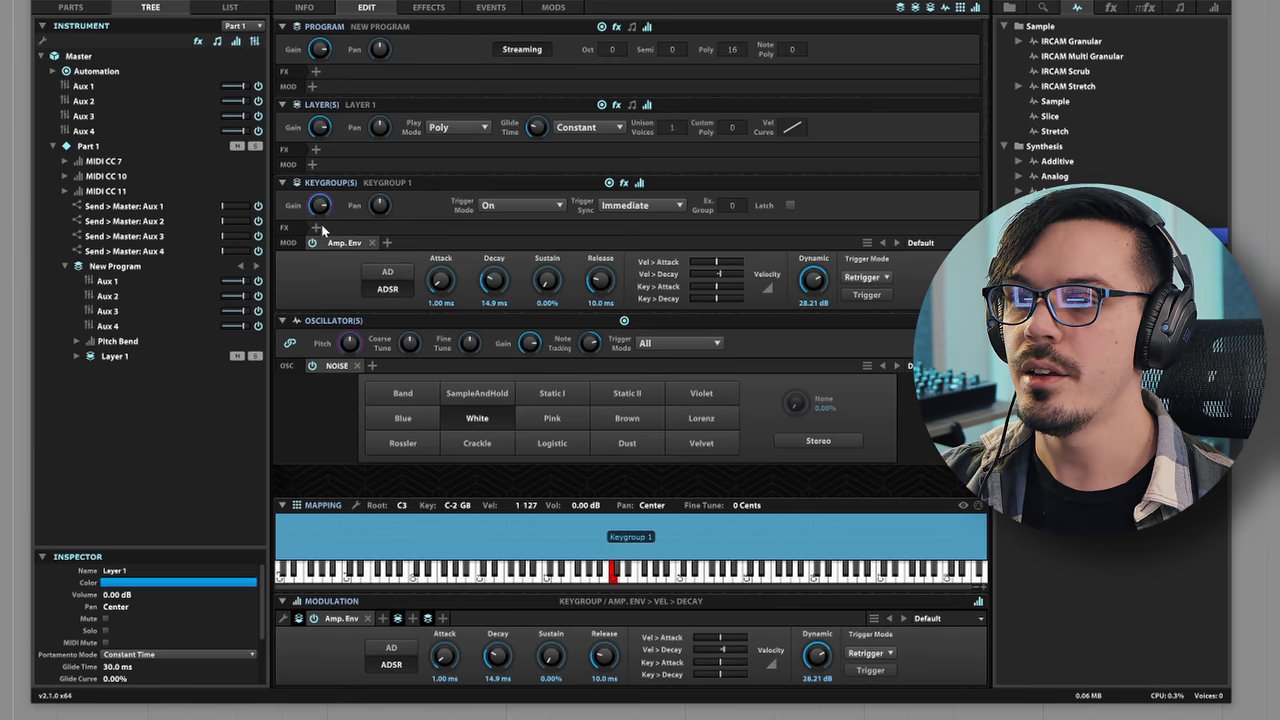
Insert an Xpander Filter into the keygroup's effects.
{"action": "left_click", "coordinate": [142, 218]}
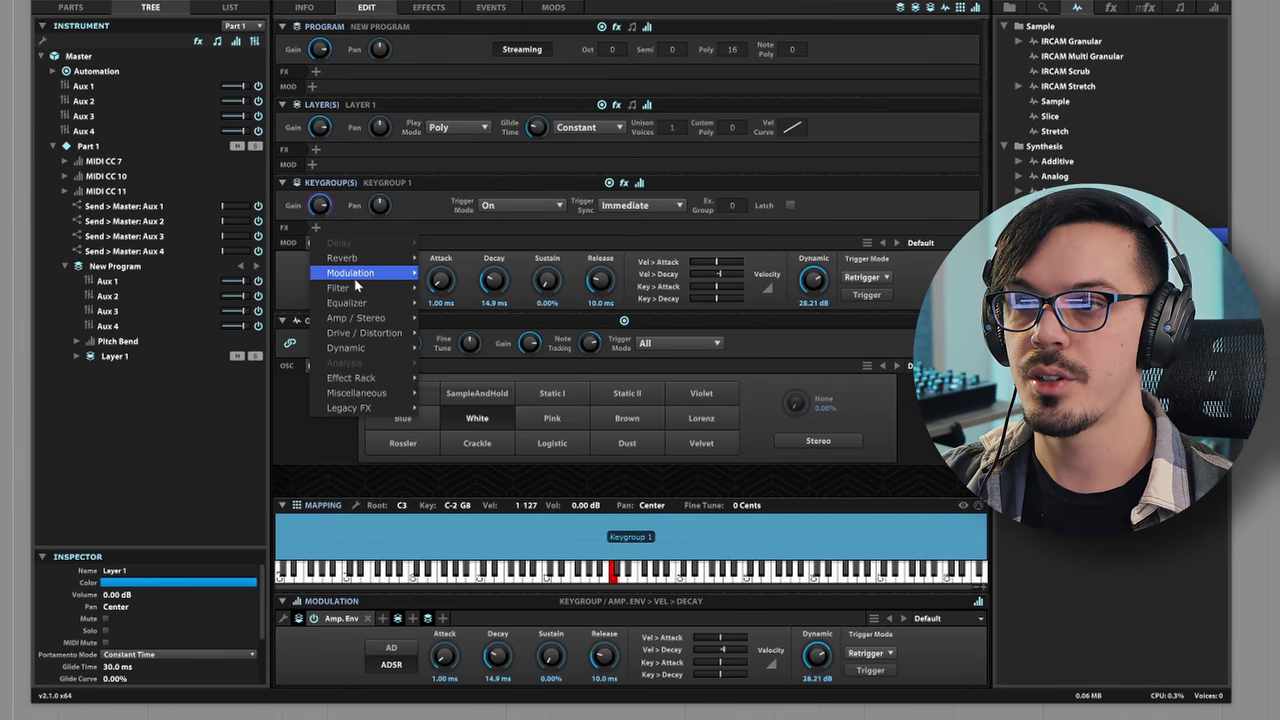
{"action": "mouse_move", "coordinate": [194, 294]}
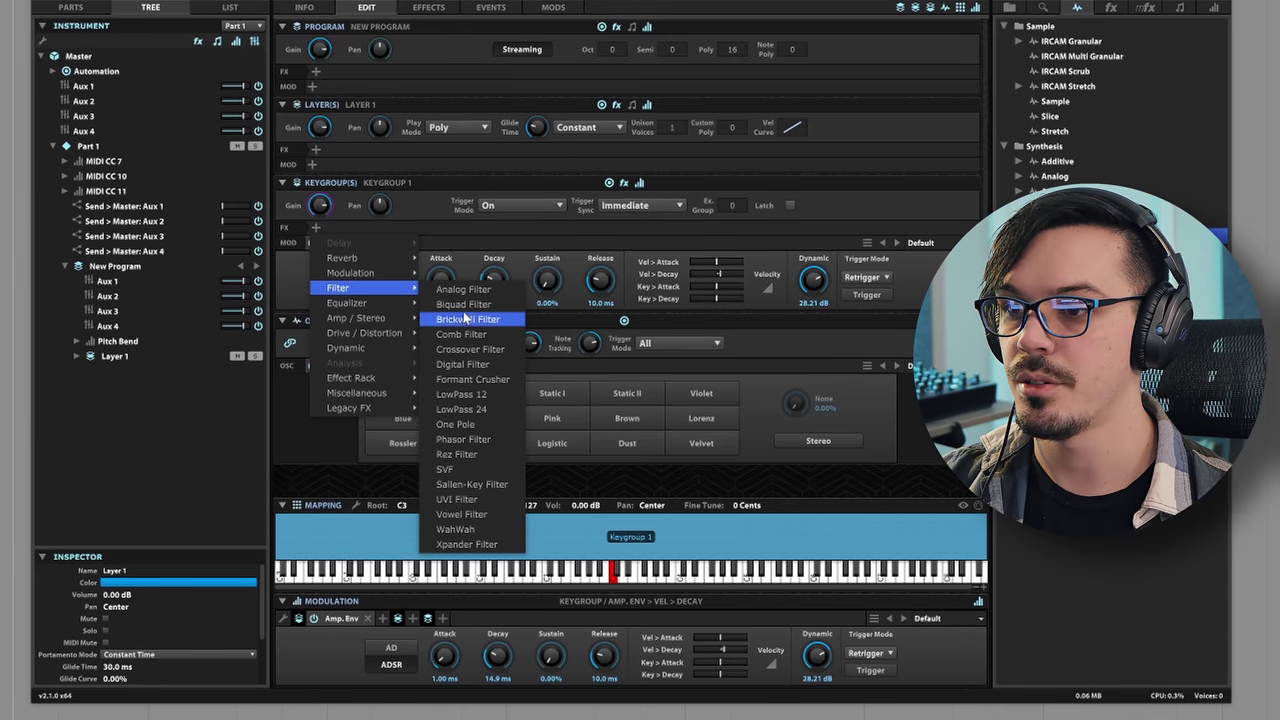
{"action": "left_click", "coordinate": [468, 544]}
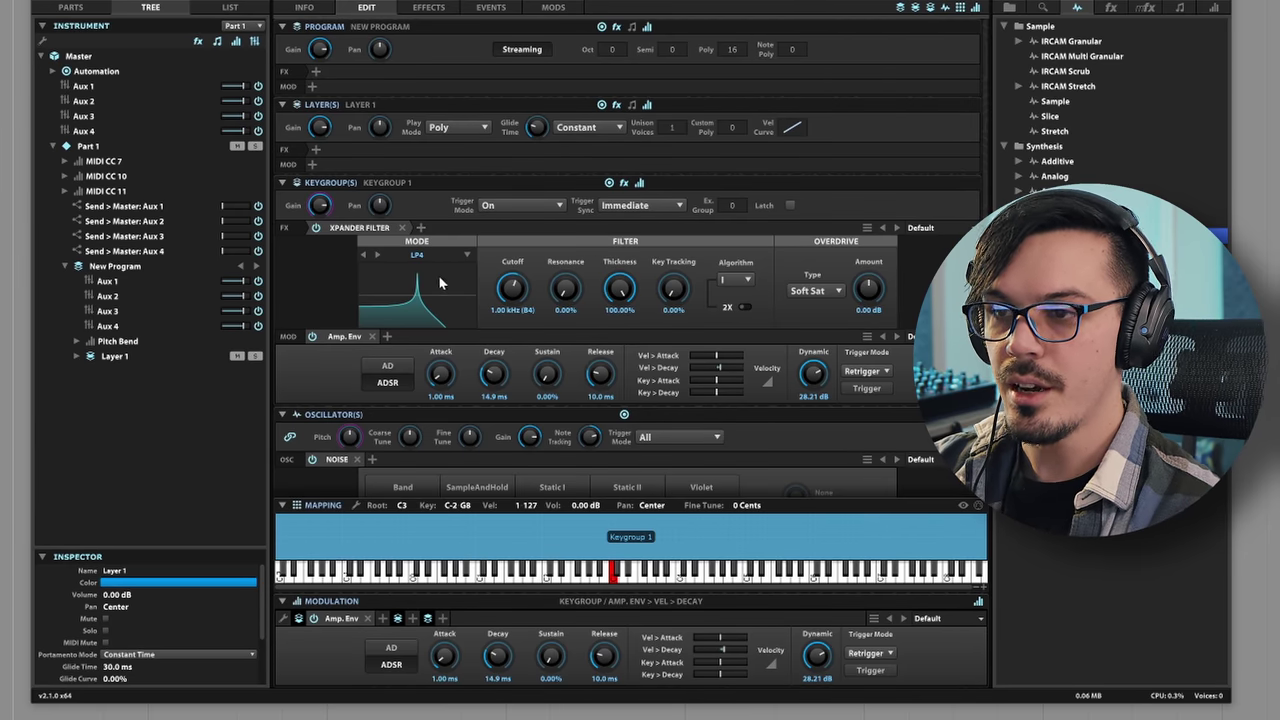
Modulate the Xpander Filter's cutoff with a new keygroup-level Analog ADSR.
{"action": "right_click", "coordinate": [510, 290]}
{"action": "mouse_move", "coordinate": [540, 300]}
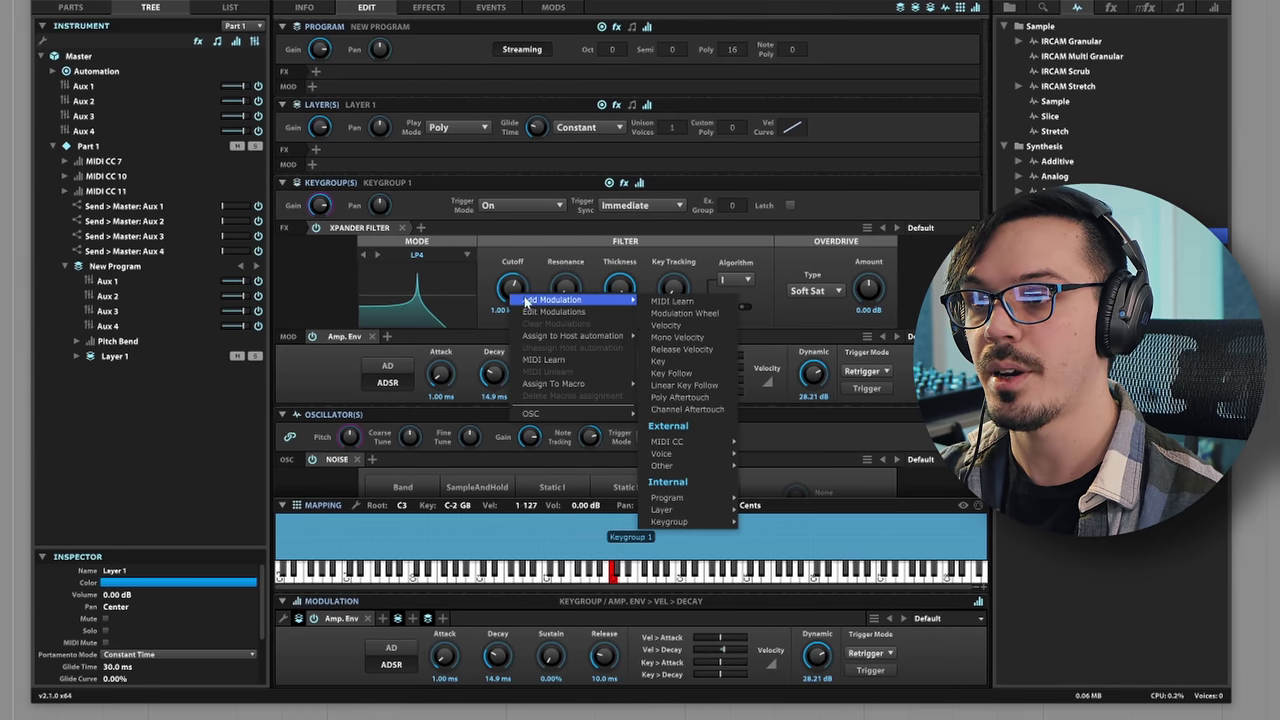
{"action": "mouse_move", "coordinate": [661, 521]}
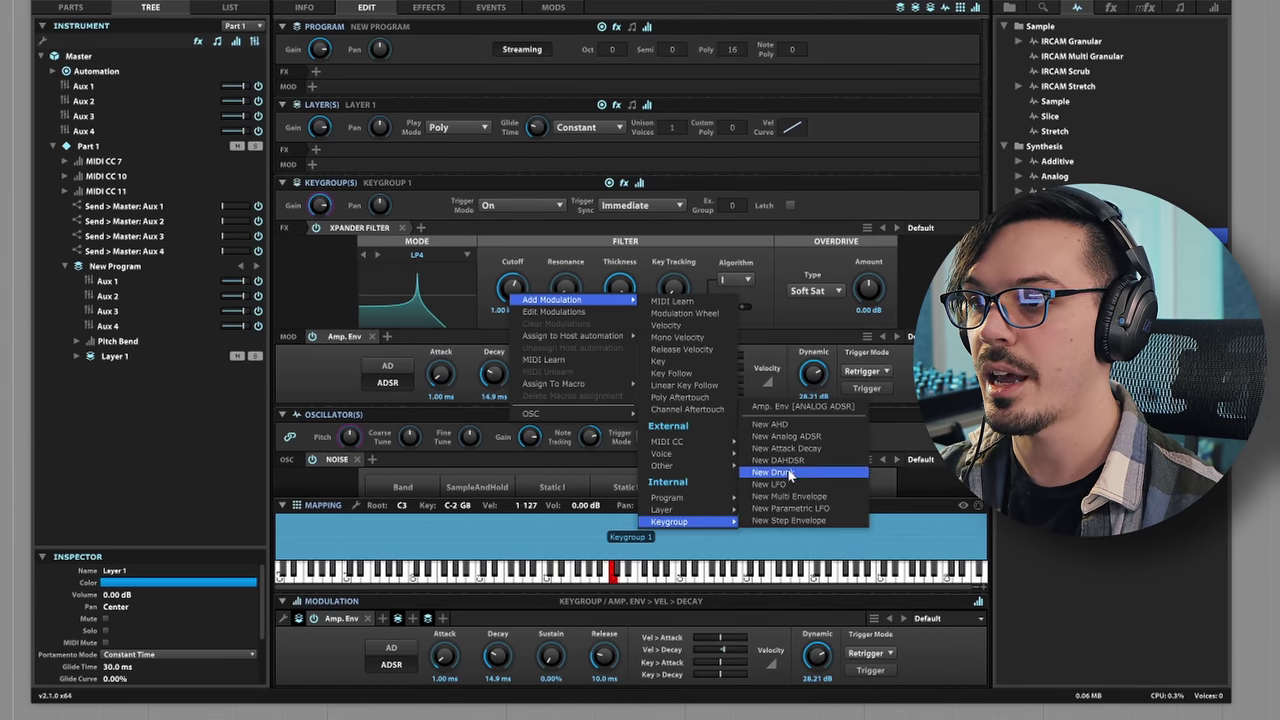
{"action": "left_click", "coordinate": [795, 437]}
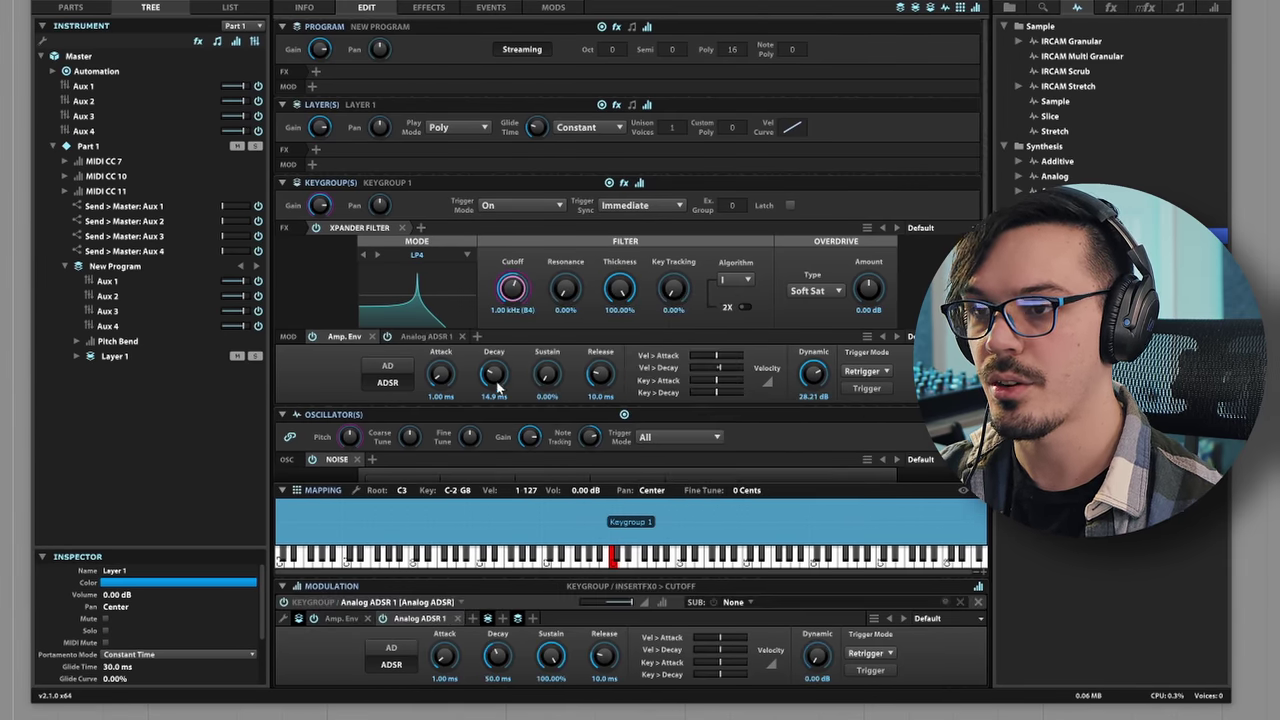
Set the filter envelope Analog ADSR 1 to 0% sustain and 84.0 ms decay.
{"action": "left_click", "coordinate": [425, 336]}
{"action": "left_click_drag", "start_coordinate": [547, 374], "coordinate": [546, 392]}
{"action": "left_click_drag", "start_coordinate": [516, 539], "coordinate": [498, 587]}
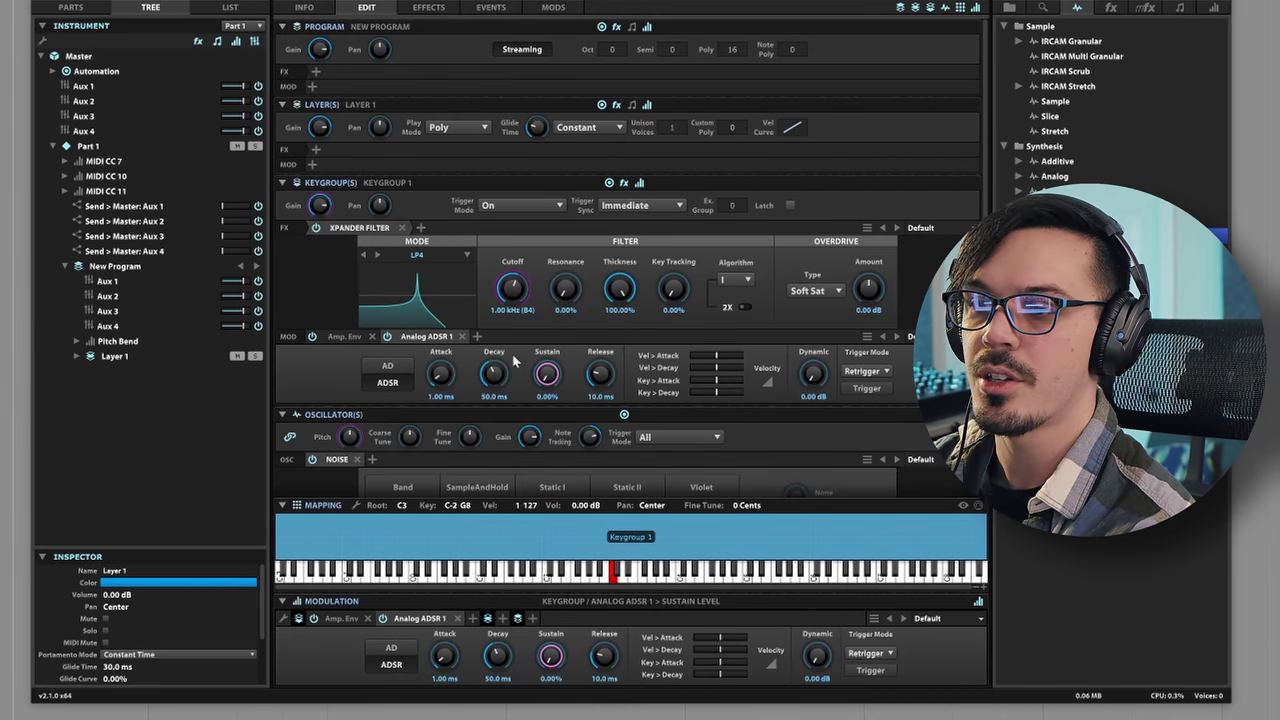
{"action": "left_click_drag", "start_coordinate": [499, 384], "coordinate": [494, 374]}
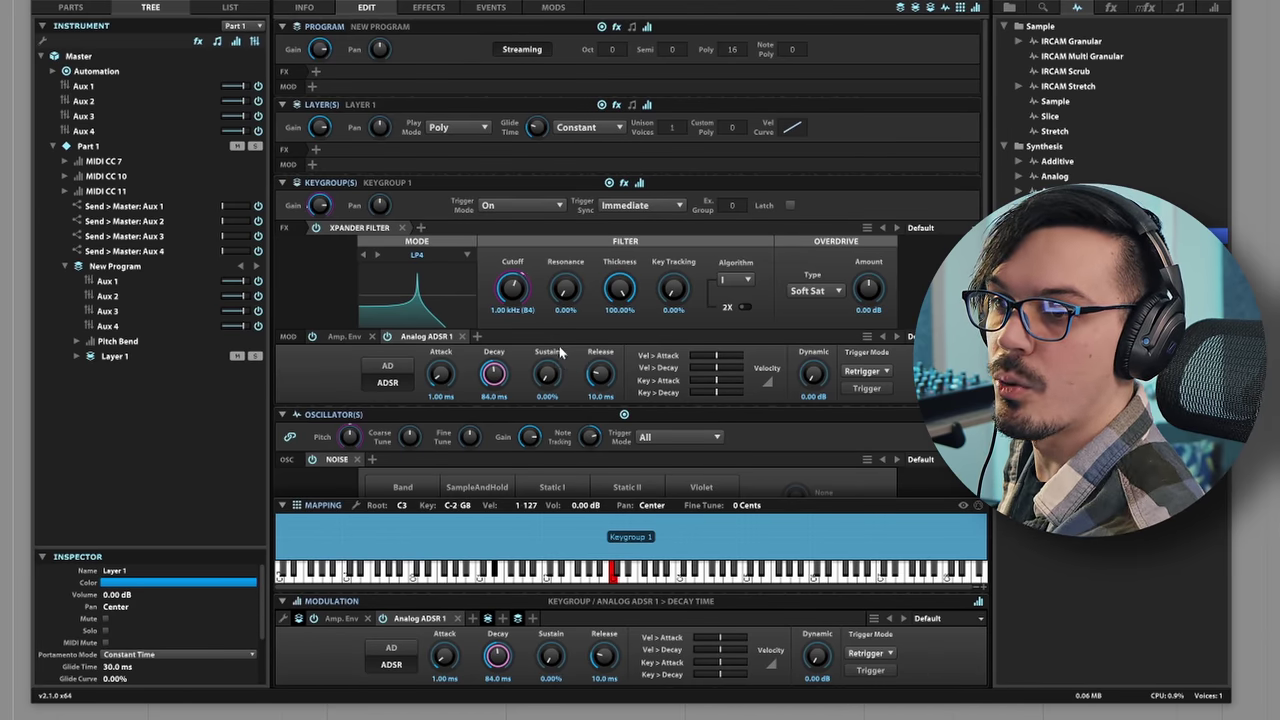
Lower the Xpander Filter's cutoff to 270.4 Hz and reduce the envelope's modulation ratio on it.
{"action": "left_click_drag", "start_coordinate": [512, 288], "coordinate": [523, 330]}
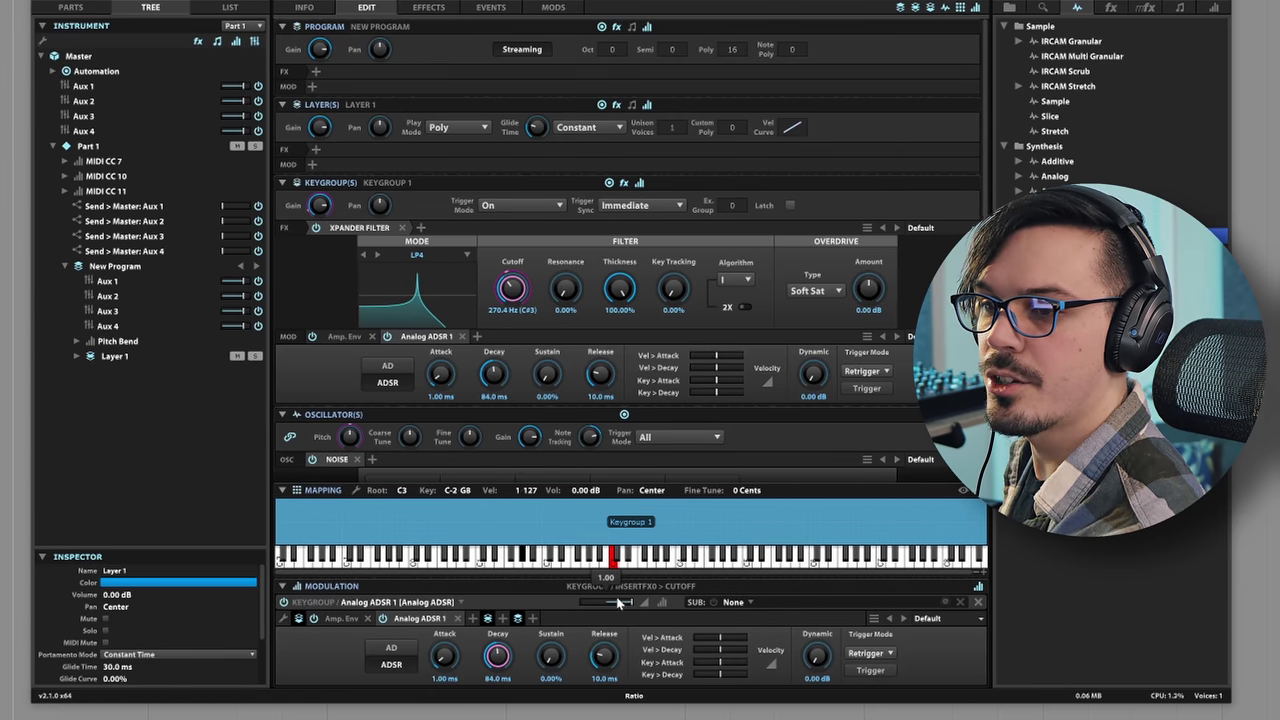
{"action": "scroll", "coordinate": [623, 603], "scroll_direction": "down", "scroll_amount": 3}
{"action": "left_click_drag", "start_coordinate": [623, 603], "coordinate": [615, 604]}
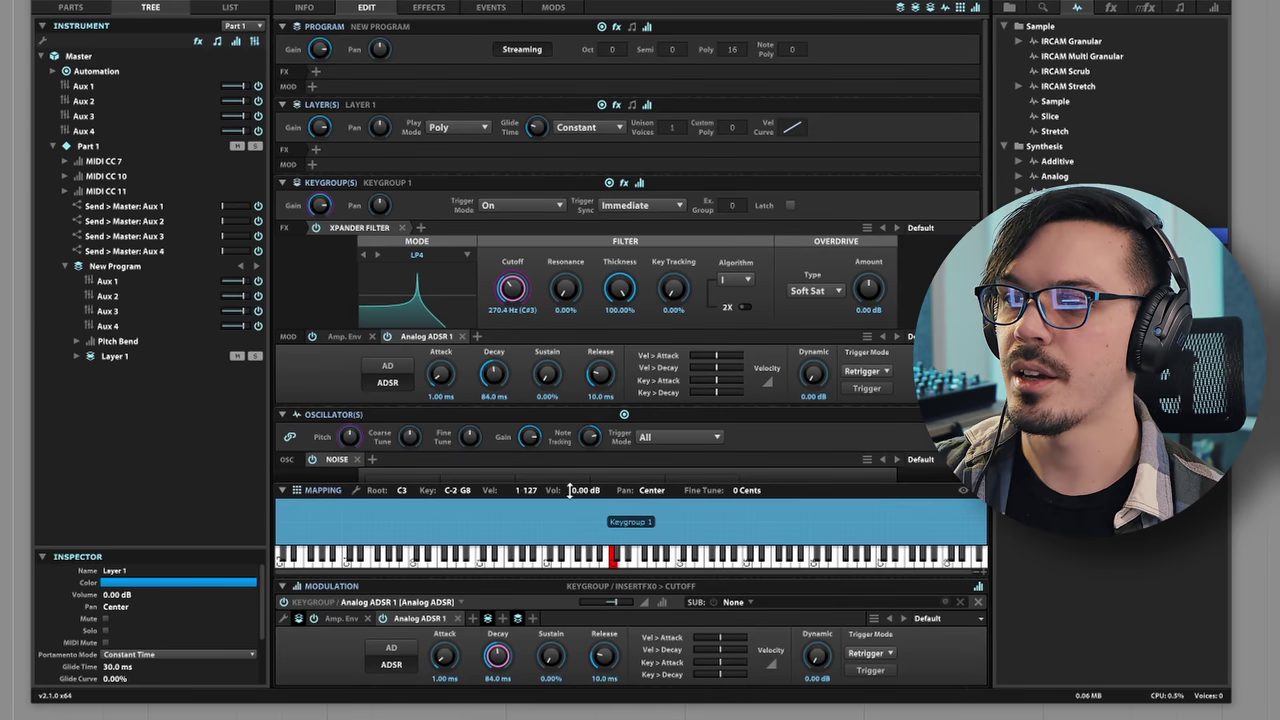
Set Analog ADSR 1 to 28.2 ms decay with Vel > Decay at 13.23%, and the filter's overdrive amount to 5.76 dB.
{"action": "left_click_drag", "start_coordinate": [490, 382], "coordinate": [482, 399]}
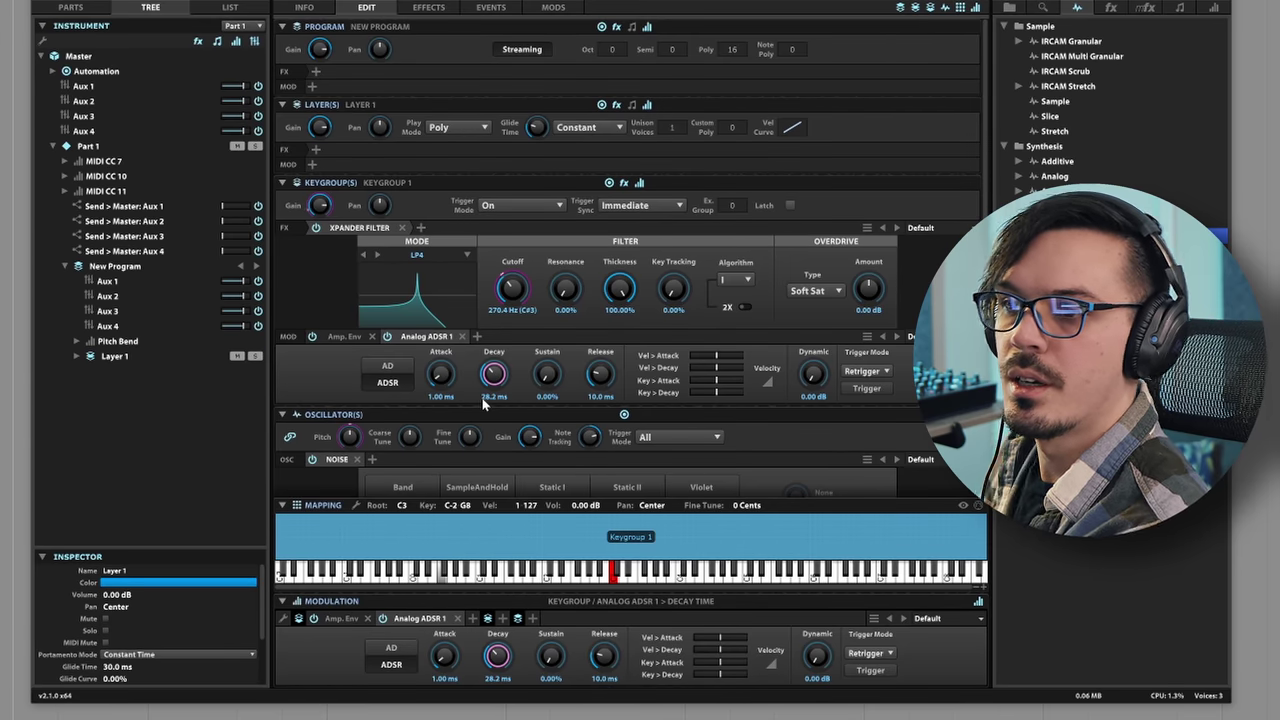
{"action": "left_click_drag", "start_coordinate": [716, 370], "coordinate": [719, 370]}
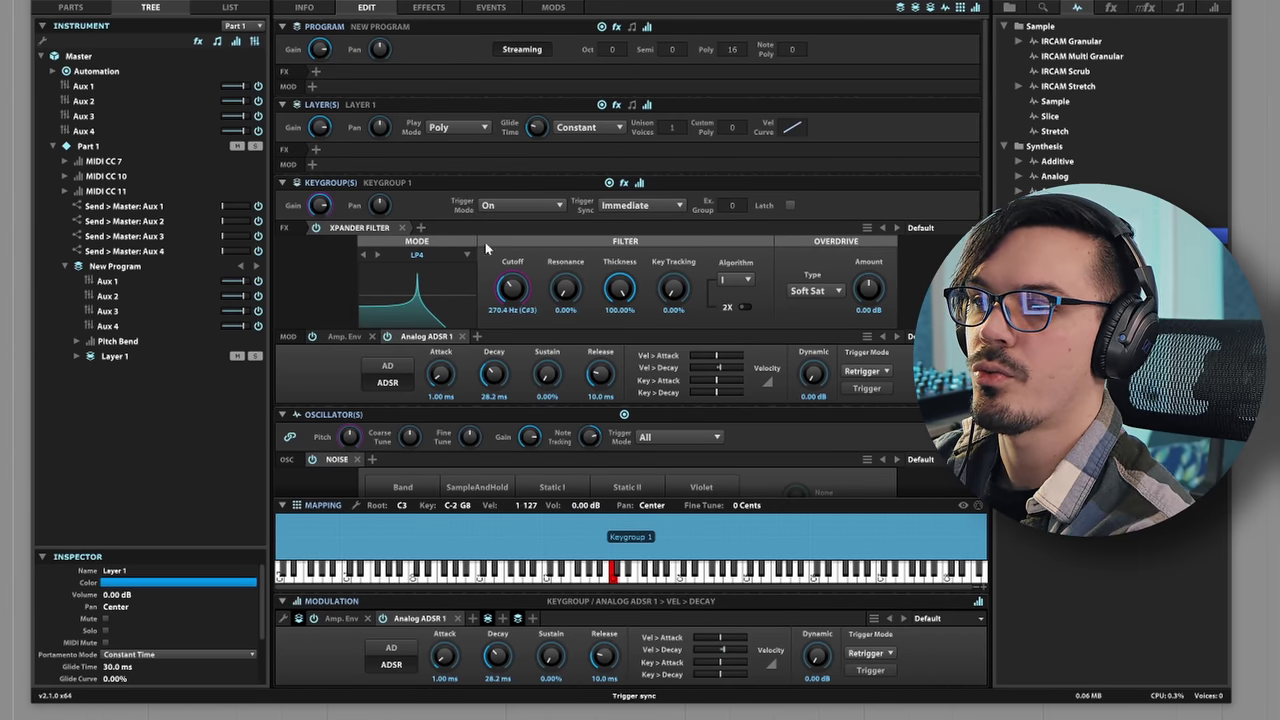
{"action": "left_click_drag", "start_coordinate": [877, 299], "coordinate": [872, 271]}
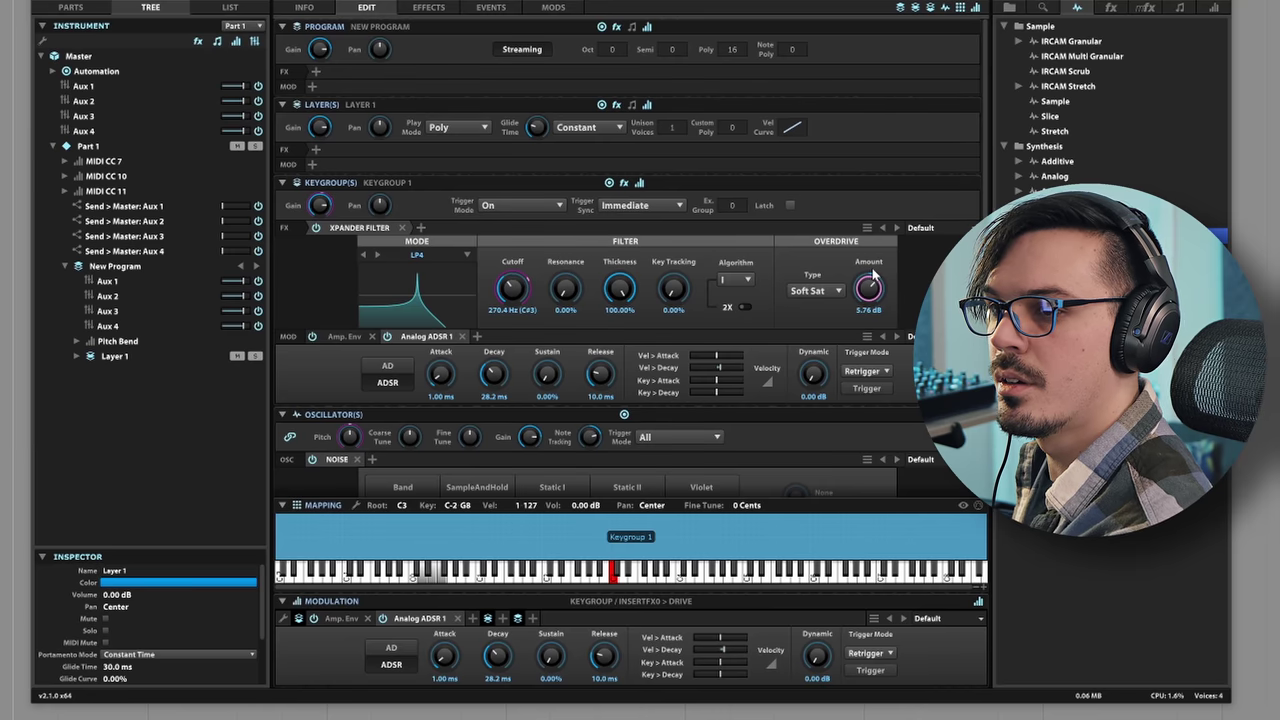
Set Analog ADSR 1's dynamic range to 21.55 dB and decay to 33.6 ms, and fine-tune its Vel > Decay amount.
{"action": "left_click_drag", "start_coordinate": [814, 375], "coordinate": [805, 322]}
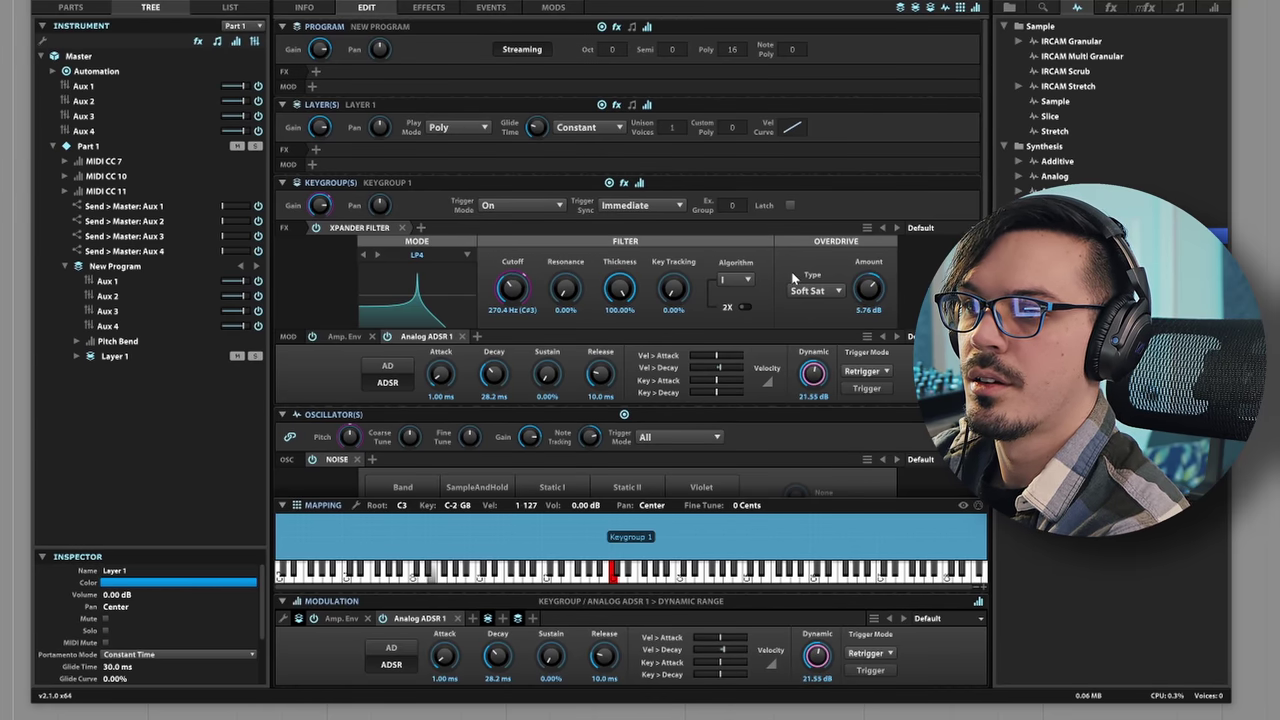
{"action": "left_click", "coordinate": [495, 373]}
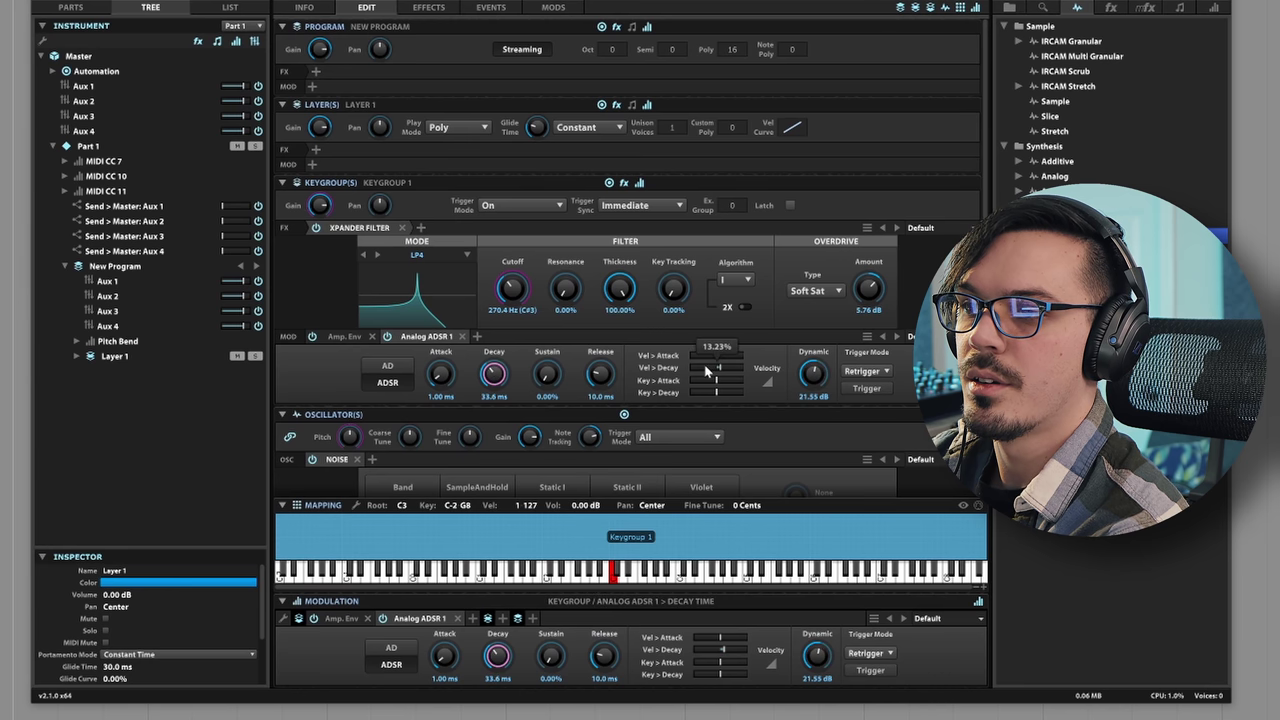
{"action": "left_click_drag", "start_coordinate": [720, 371], "coordinate": [722, 371]}
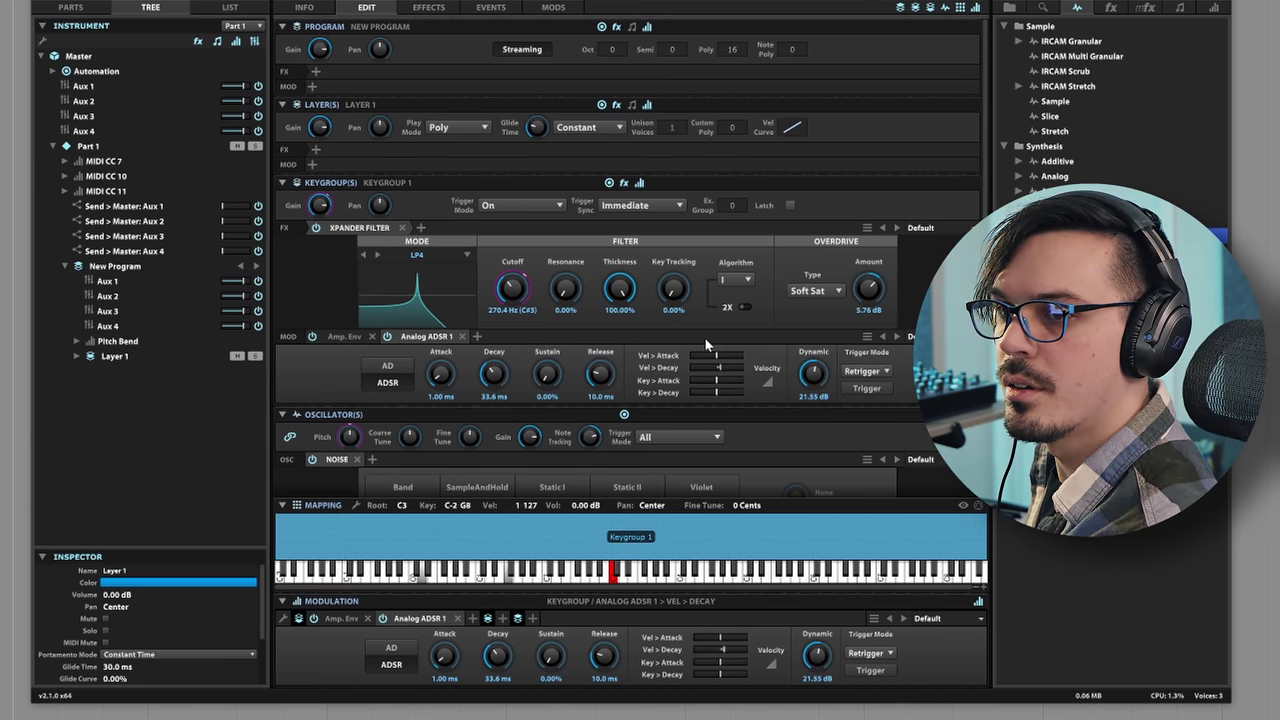
Slightly increase the modulation ratio of Analog ADSR 1 on the filter cutoff.
{"action": "left_click", "coordinate": [527, 308]}
{"action": "left_click_drag", "start_coordinate": [617, 606], "coordinate": [619, 605]}
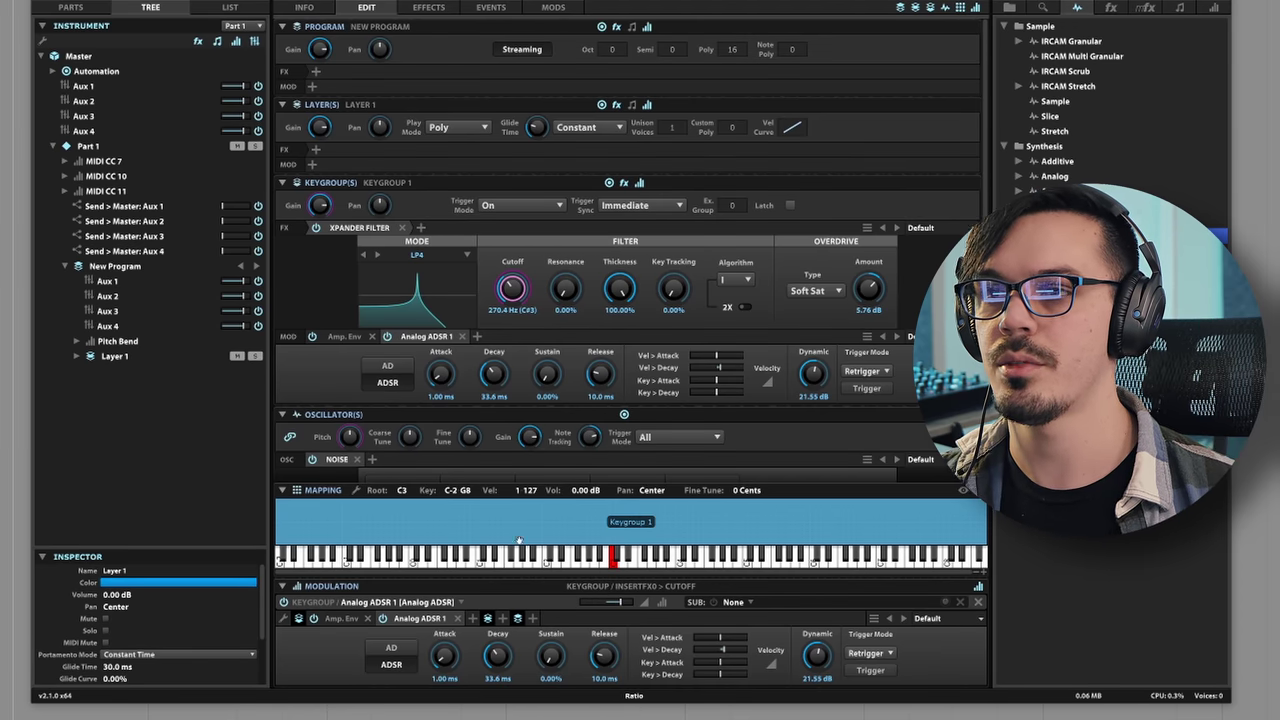
Insert a Digital Eq with the Default preset into the layer's effects.
{"action": "left_click", "coordinate": [315, 149]}
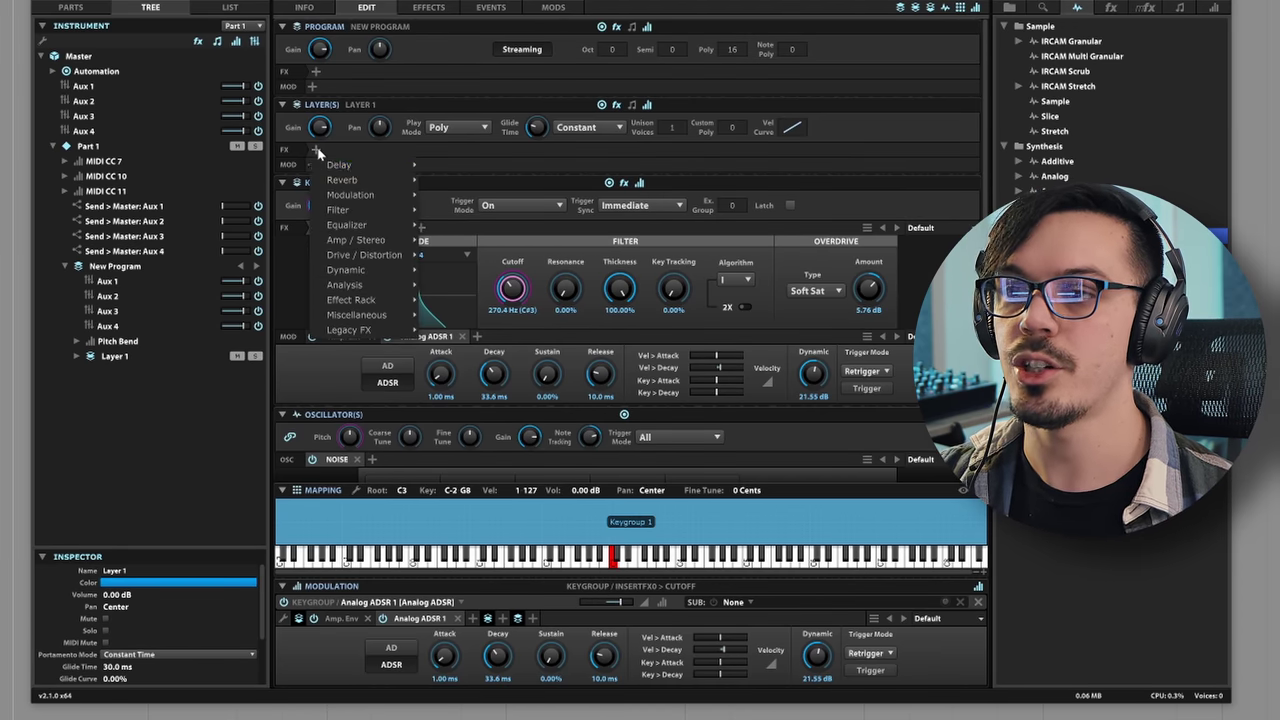
{"action": "mouse_move", "coordinate": [355, 226]}
{"action": "mouse_move", "coordinate": [453, 274]}
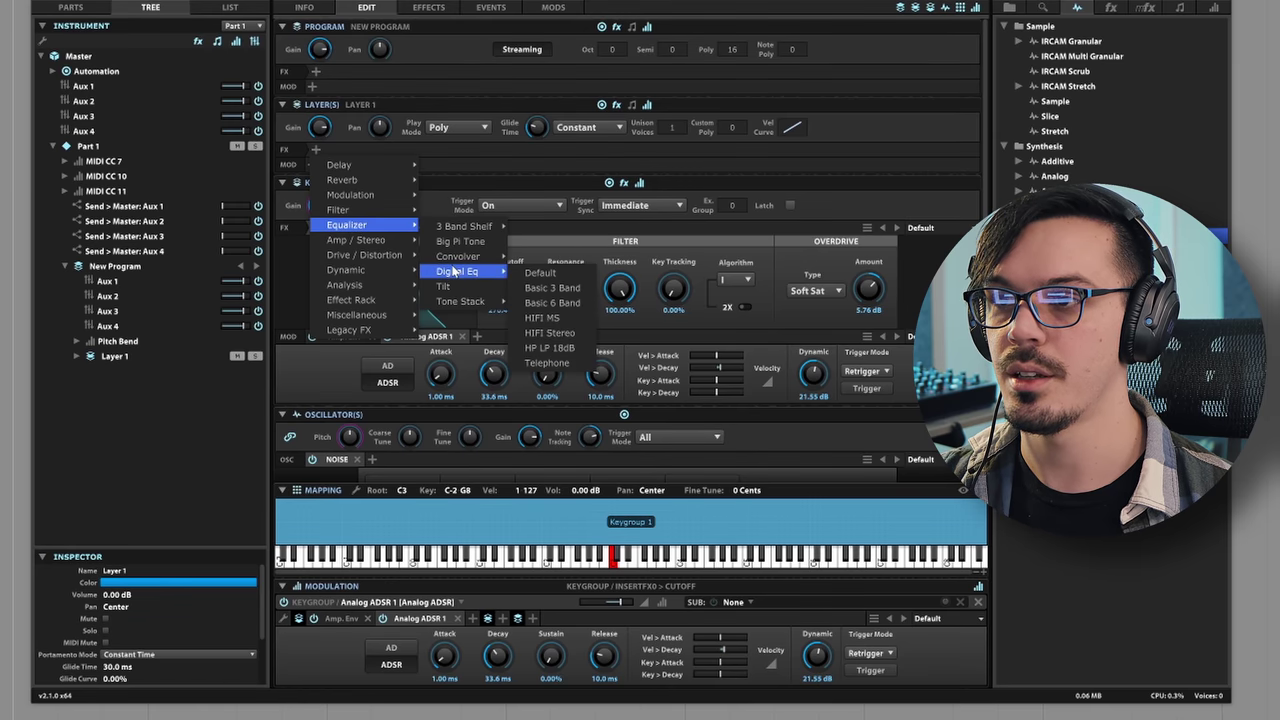
{"action": "left_click", "coordinate": [541, 273]}
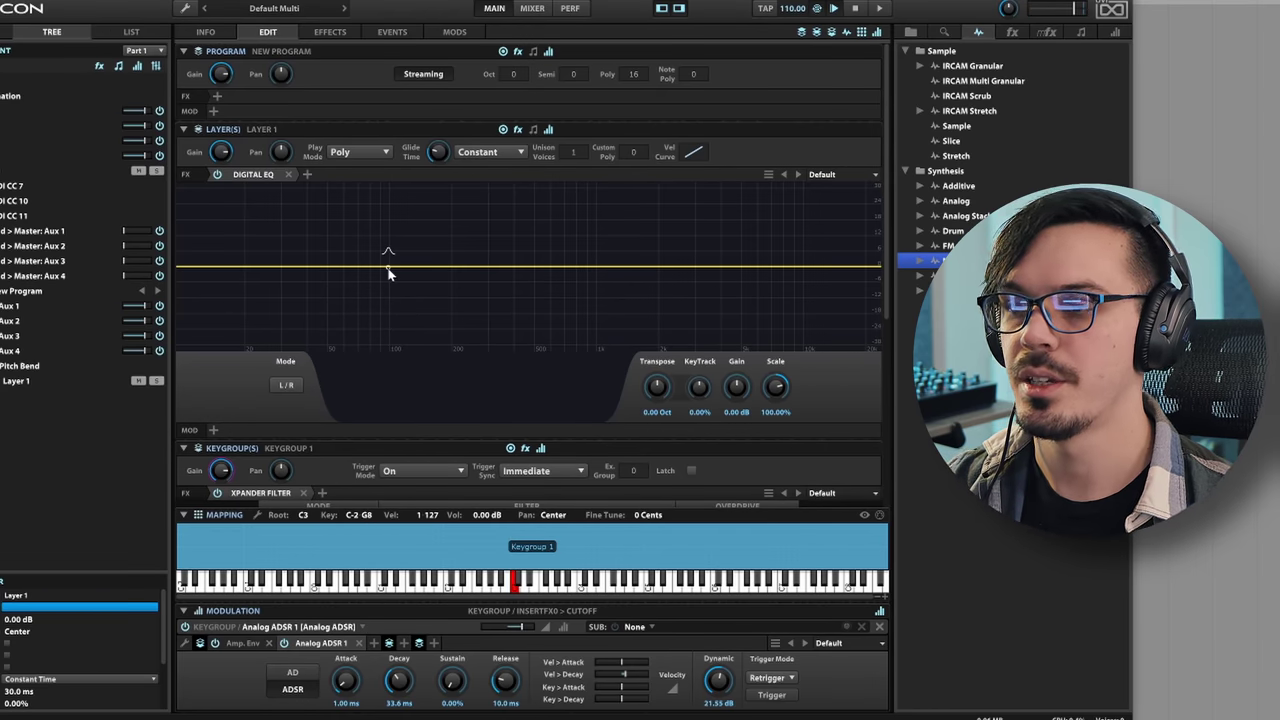
Shape the Digital EQ's low end with a low-cut band and a 30 dB peak boost at 95.2 Hz.
{"action": "left_click_drag", "start_coordinate": [192, 268], "coordinate": [385, 189]}
{"action": "double_click", "coordinate": [414, 265]}
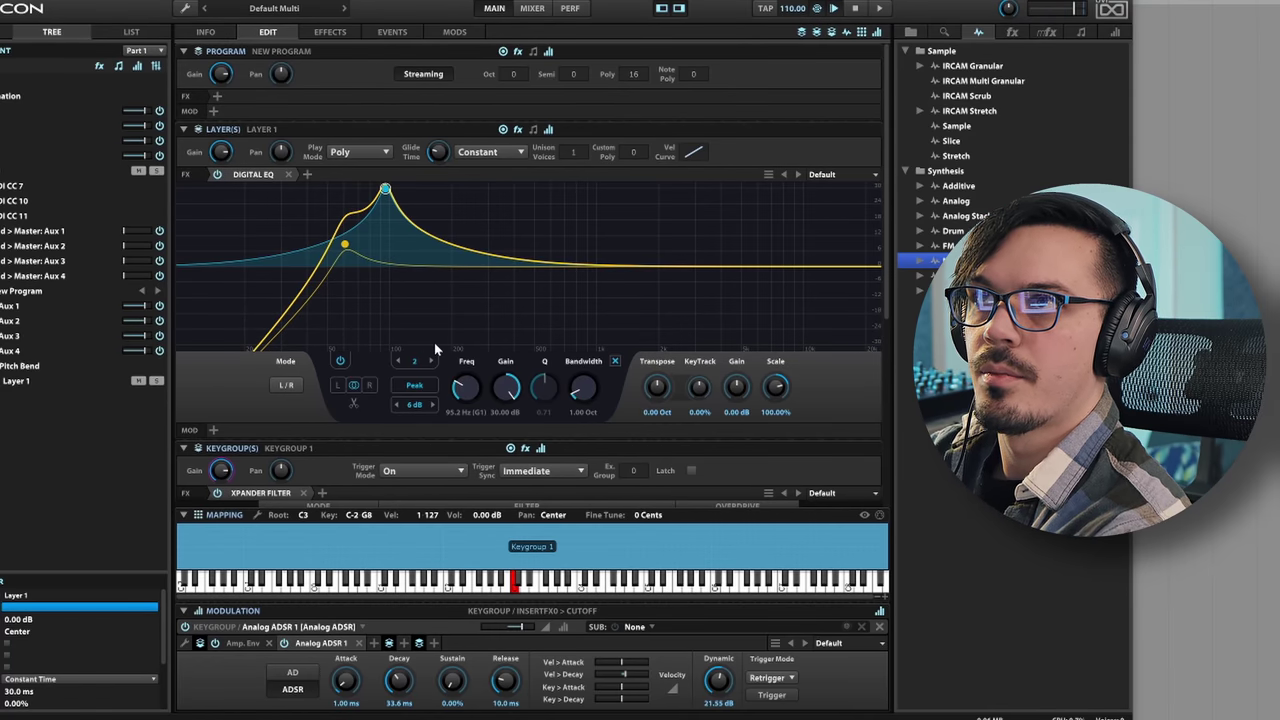
Lengthen the release to 75.9 ms on Analog ADSR 1 and to 90.2 ms on the Amp. Env.
{"action": "scroll", "coordinate": [434, 342], "scroll_direction": "down", "scroll_amount": 3}
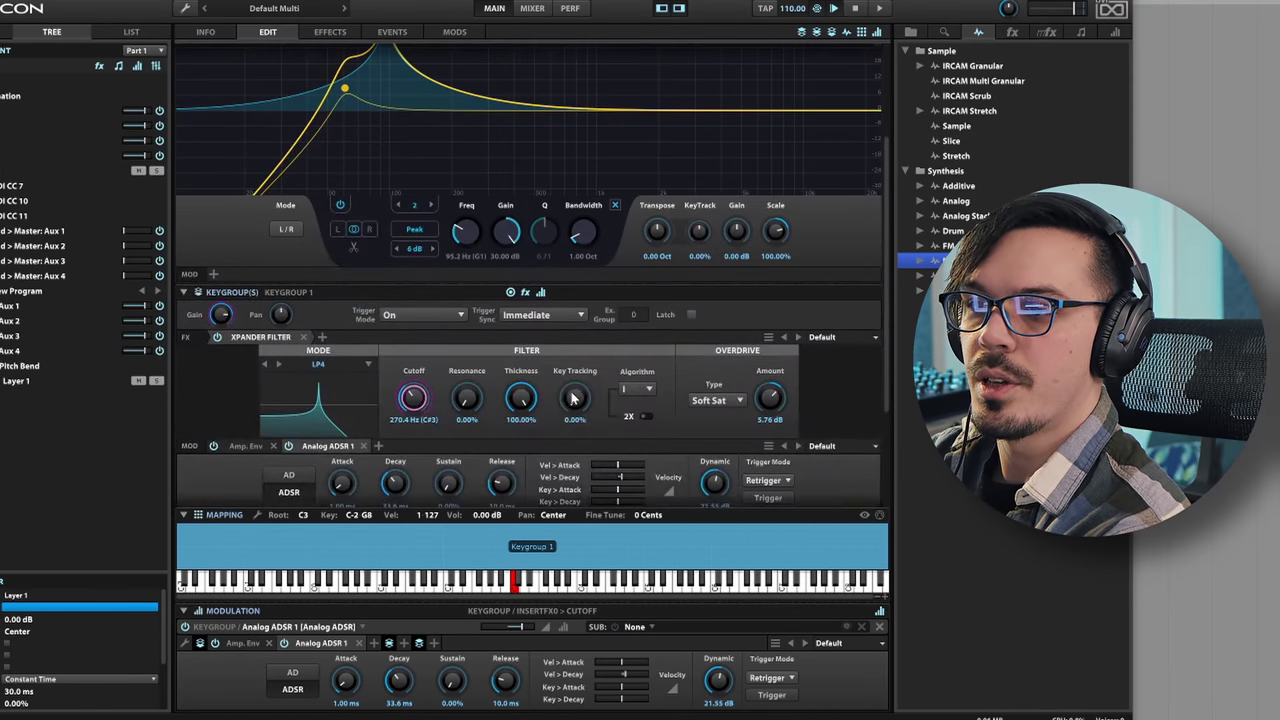
{"action": "left_click_drag", "start_coordinate": [497, 488], "coordinate": [507, 453]}
{"action": "left_click", "coordinate": [245, 446]}
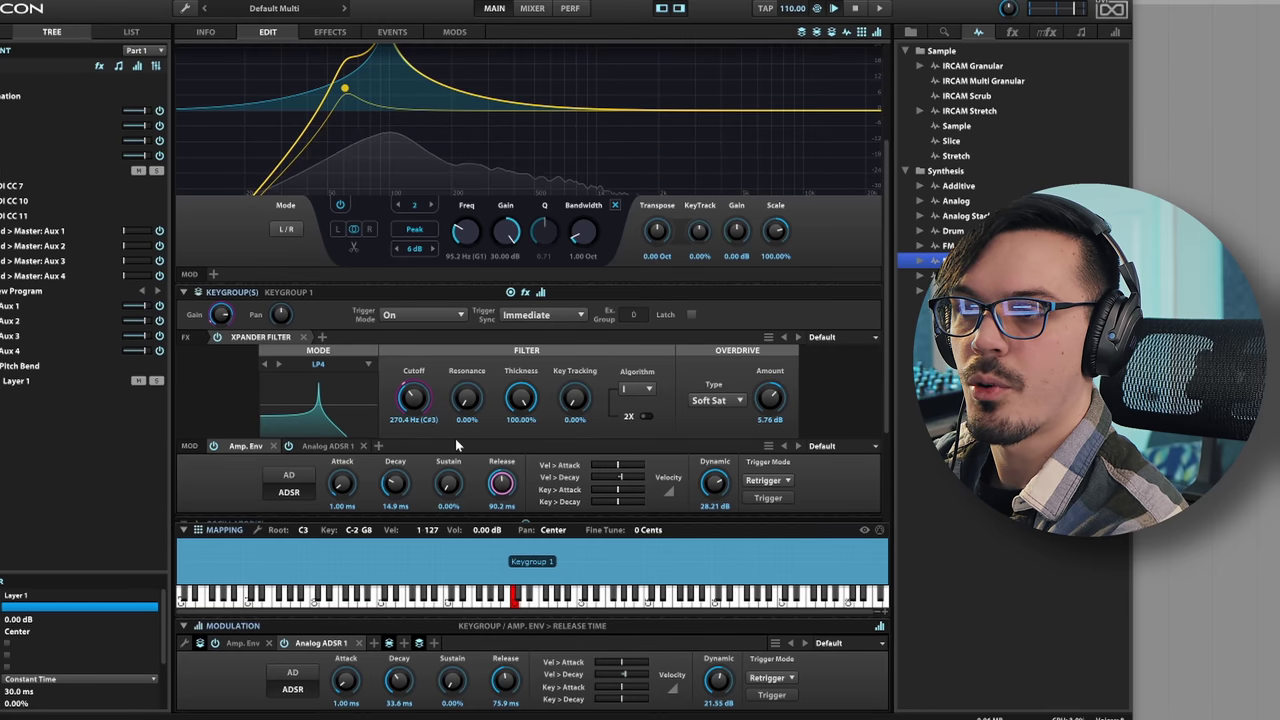
Cut the Digital EQ's third band by 9.04 dB at about 322 Hz and widen its bandwidth.
{"action": "scroll", "coordinate": [400, 432], "scroll_direction": "up", "scroll_amount": 3}
{"action": "left_click_drag", "start_coordinate": [595, 270], "coordinate": [494, 290]}
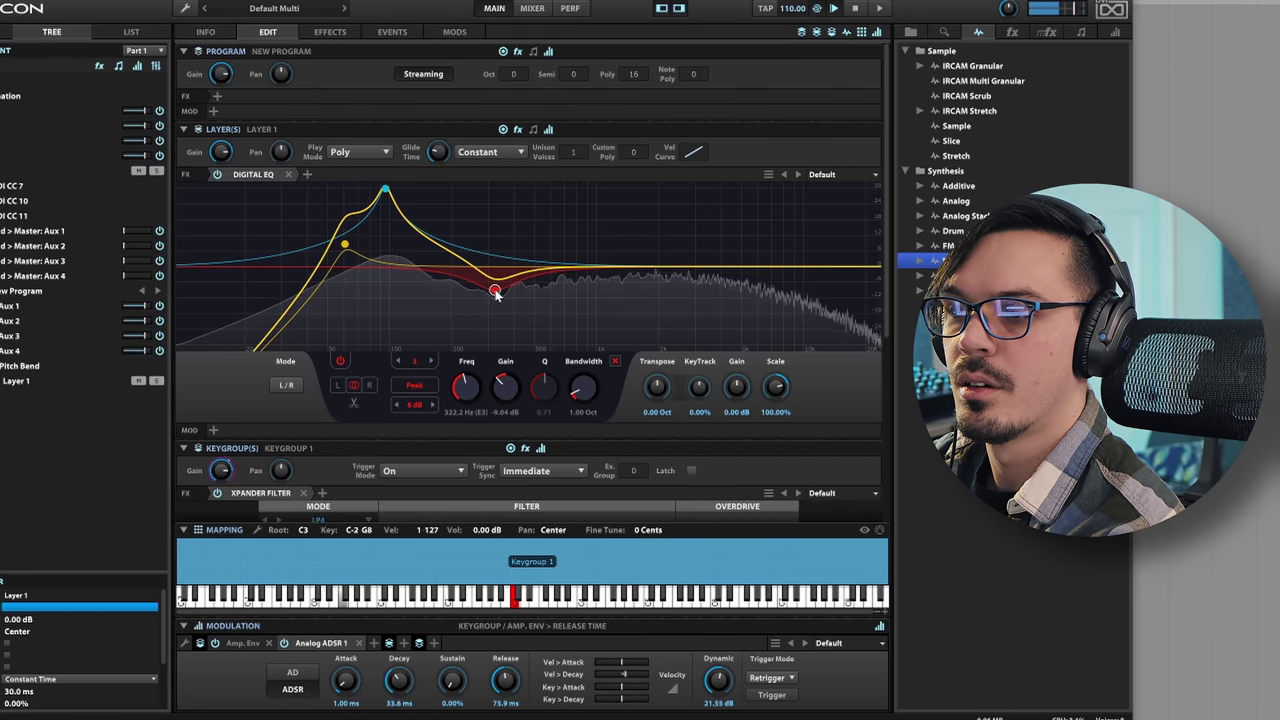
{"action": "left_click_drag", "start_coordinate": [582, 389], "coordinate": [585, 340]}
Boost the Digital EQ by 2.50 dB at 2.46 kHz and add a 6.92 dB high shelf at 8.49 kHz.
{"action": "left_click_drag", "start_coordinate": [615, 268], "coordinate": [677, 261]}
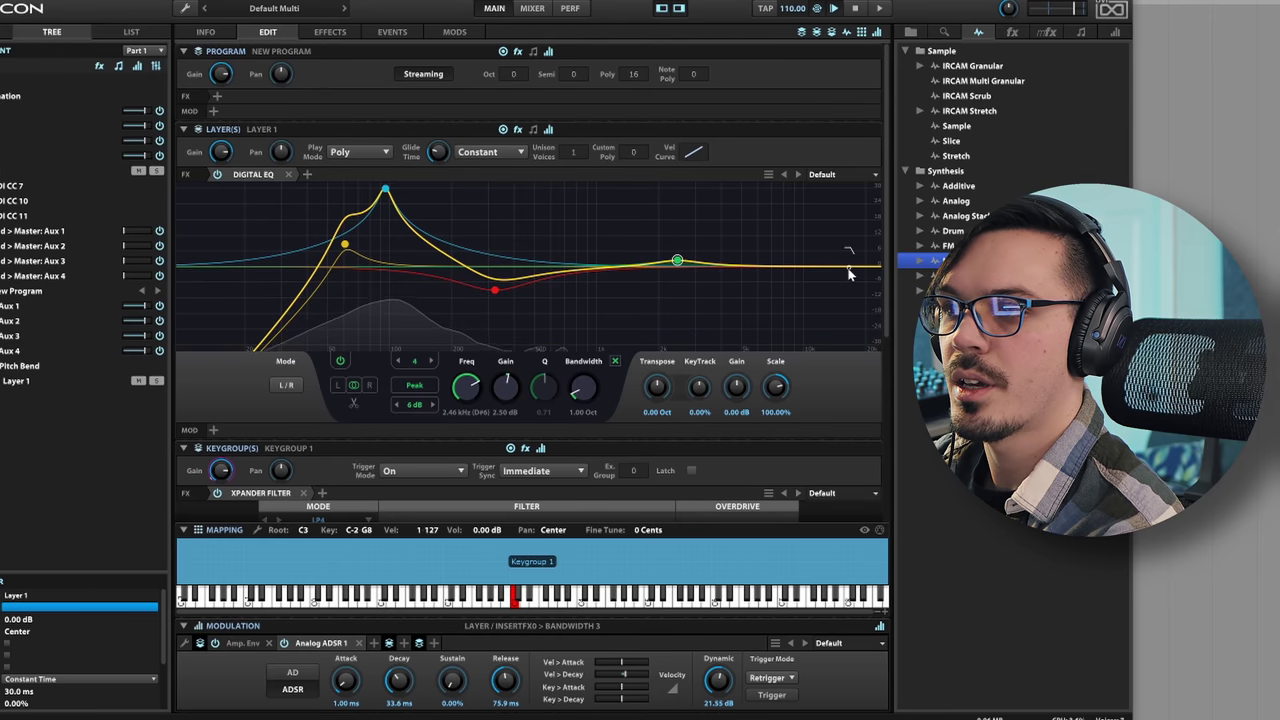
{"action": "left_click_drag", "start_coordinate": [828, 255], "coordinate": [788, 248]}
{"action": "scroll", "coordinate": [812, 242], "scroll_direction": "up", "scroll_amount": 2}
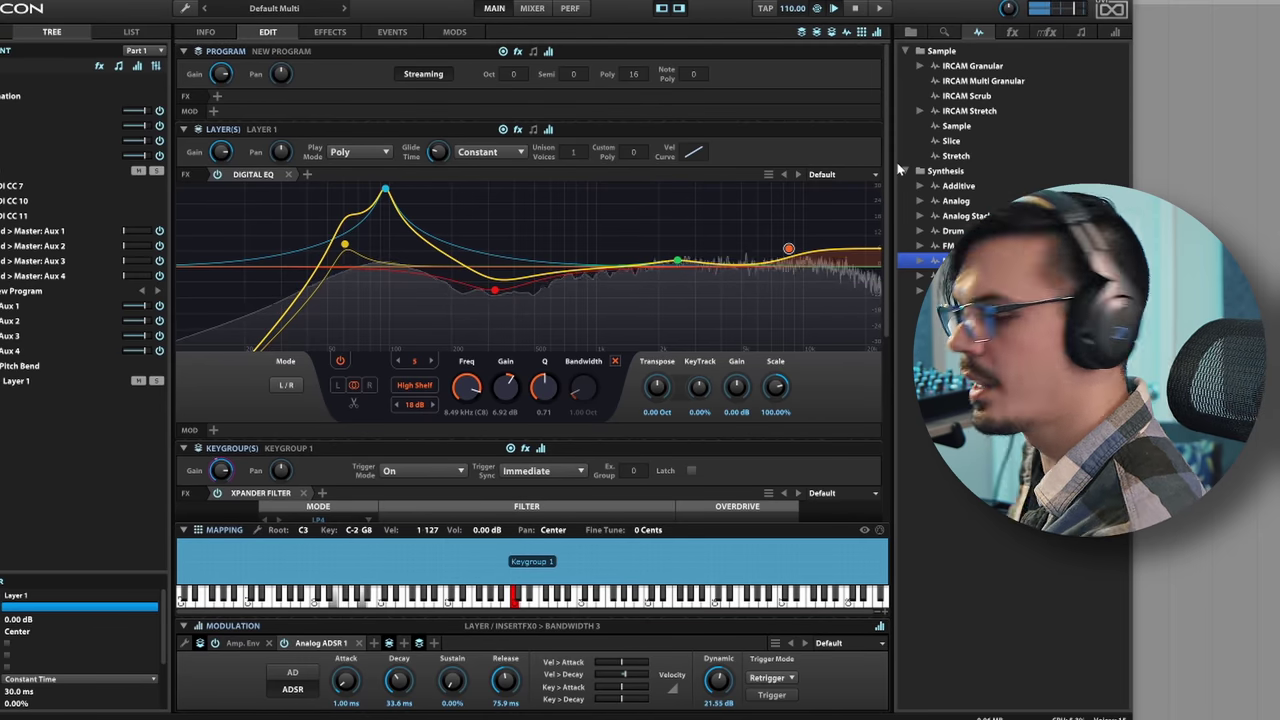
{"action": "scroll", "coordinate": [393, 470], "scroll_direction": "down", "scroll_amount": 3}
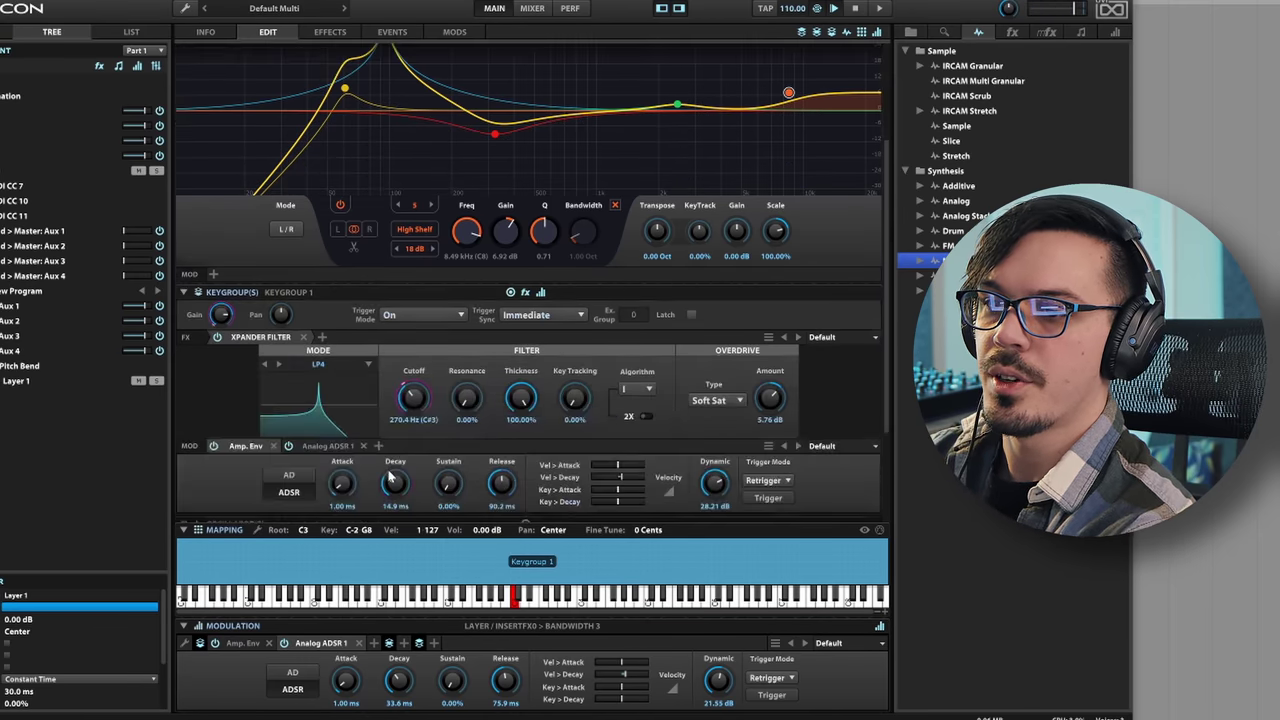
Lower the Xpander Filter cutoff to 237.7 Hz and add an 11.54 dB peak band at 73.3 Hz to the Digital EQ.
{"action": "left_click_drag", "start_coordinate": [415, 415], "coordinate": [411, 414]}
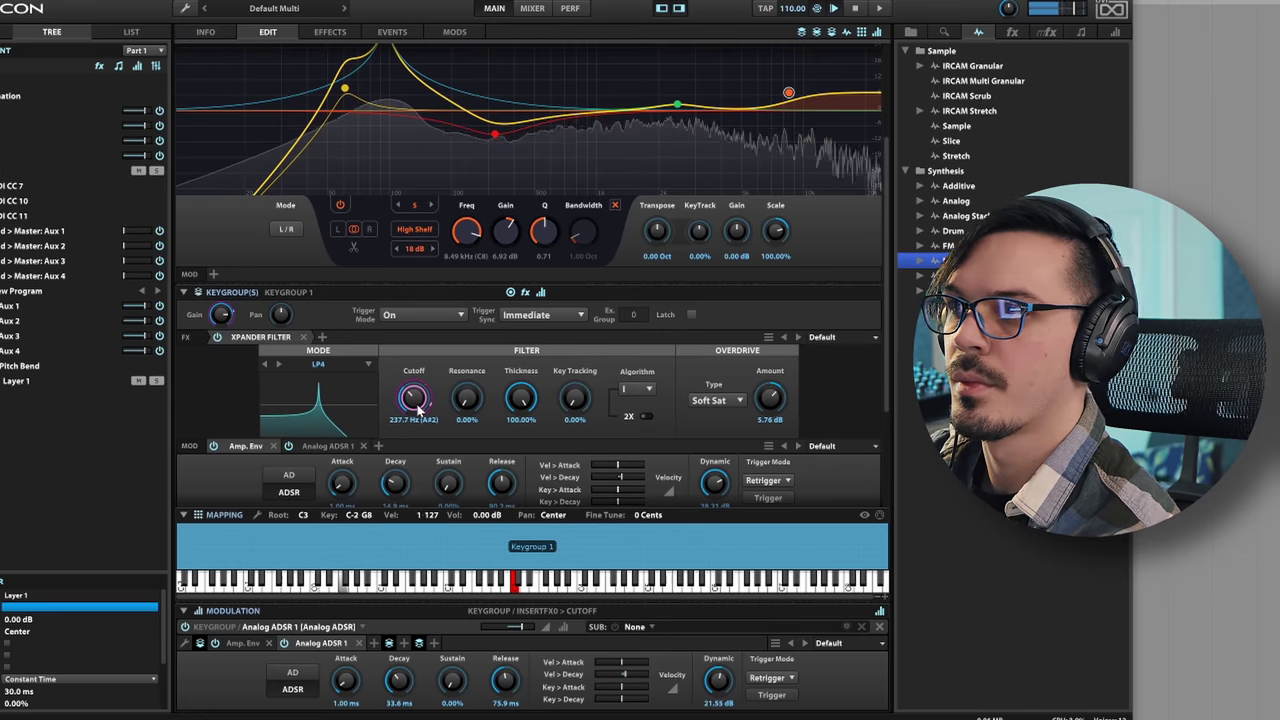
{"action": "scroll", "coordinate": [376, 372], "scroll_direction": "up", "scroll_amount": 3}
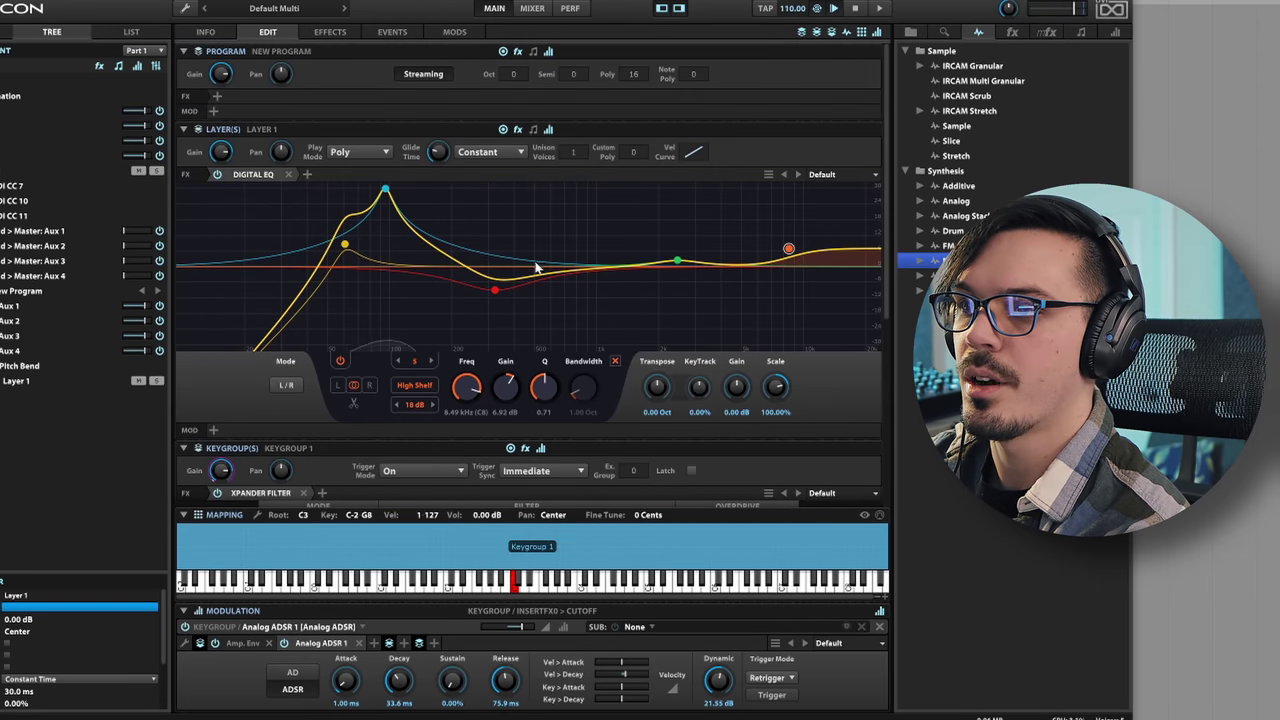
{"action": "double_click", "coordinate": [447, 234]}
{"action": "left_click_drag", "start_coordinate": [447, 234], "coordinate": [363, 240]}
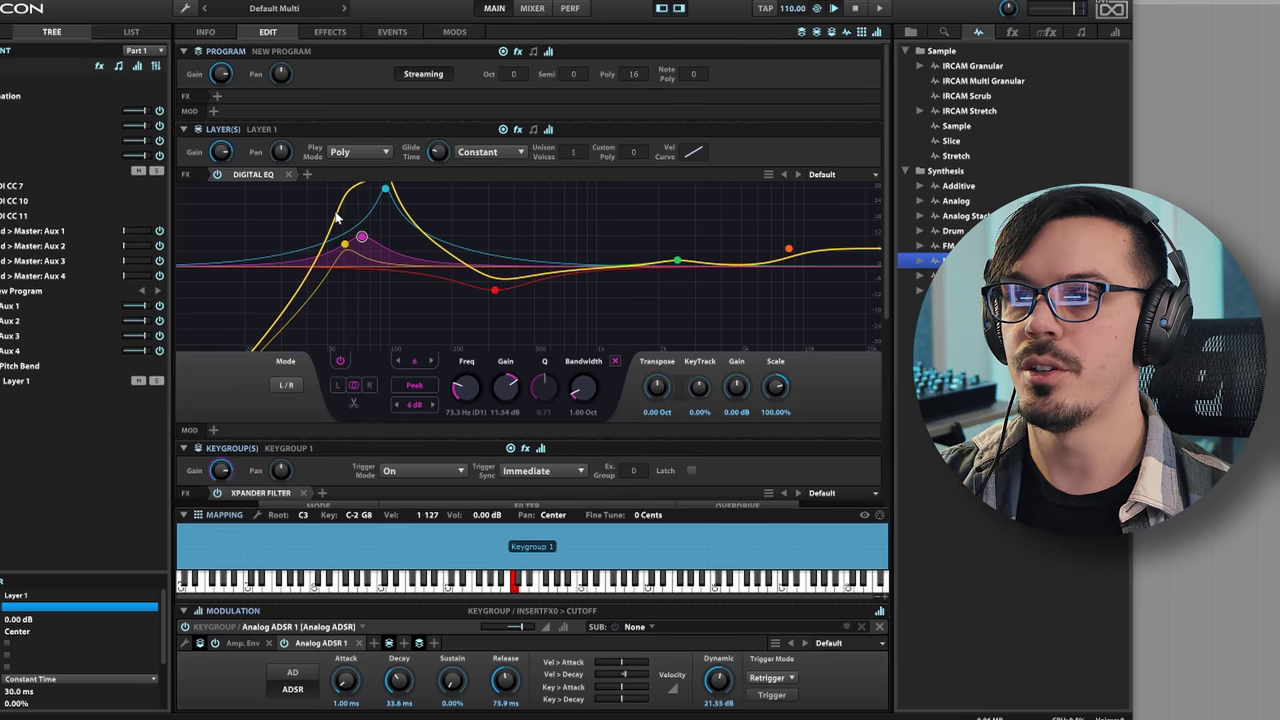
Add a Wave Shaper to the program's effects and set its first shaping curve to tanh.
{"action": "left_click", "coordinate": [219, 99]}
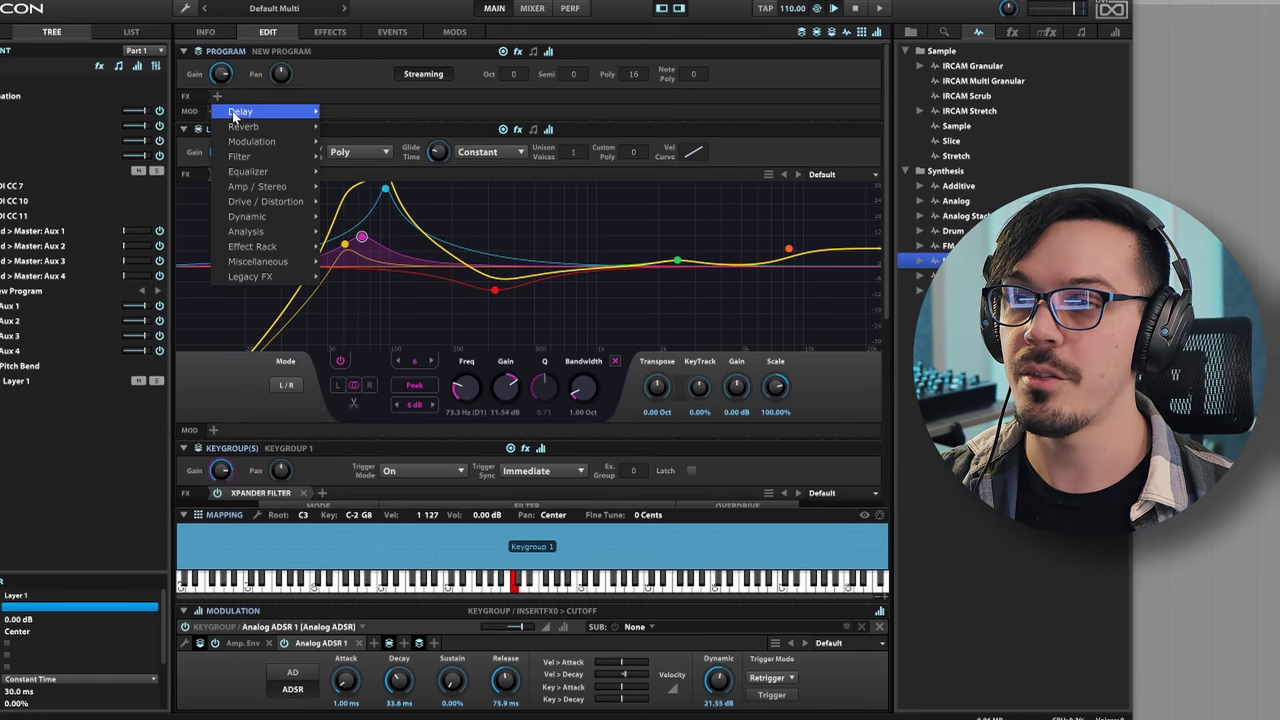
{"action": "mouse_move", "coordinate": [278, 201]}
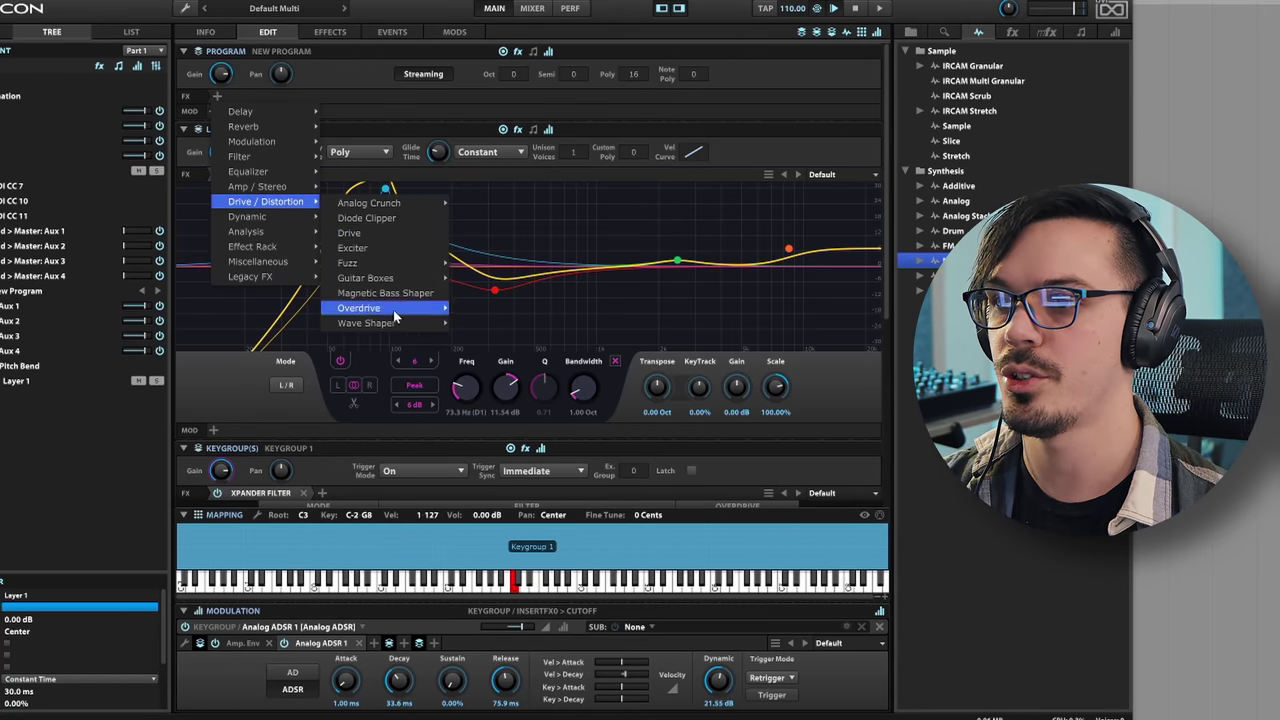
{"action": "mouse_move", "coordinate": [395, 323]}
{"action": "left_click", "coordinate": [488, 326]}
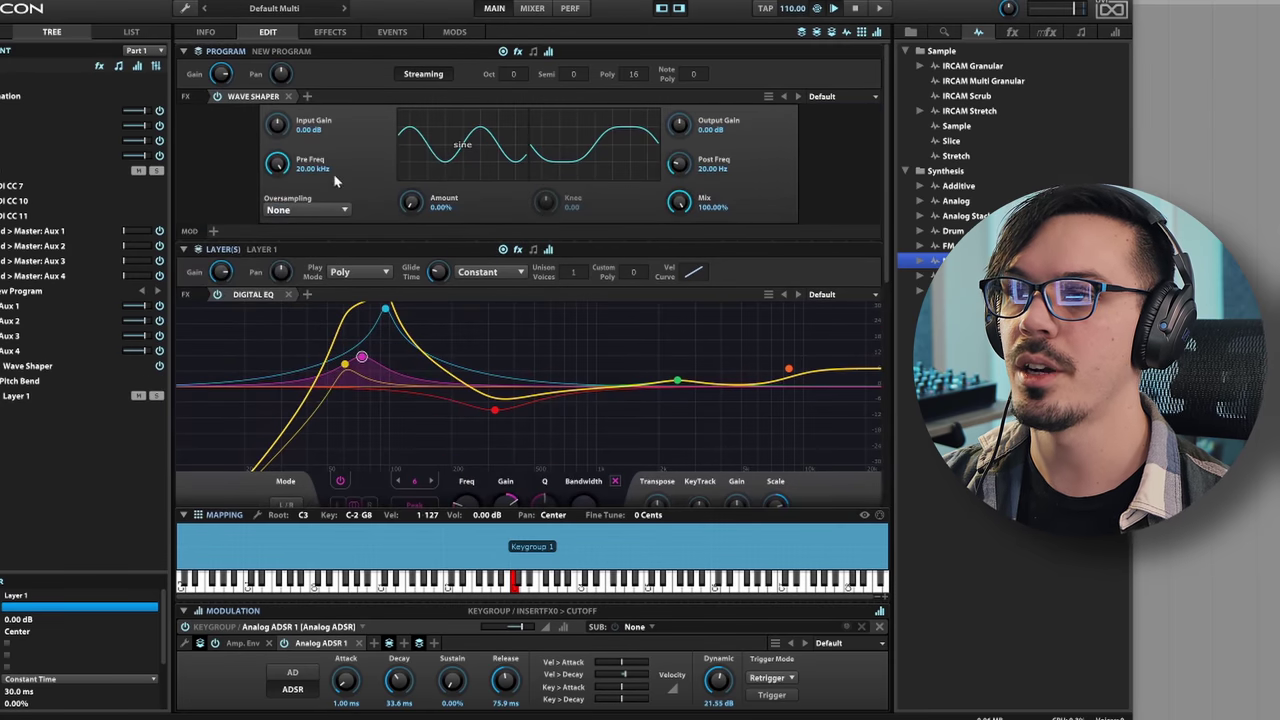
{"action": "left_click", "coordinate": [441, 151]}
{"action": "left_click", "coordinate": [462, 268]}
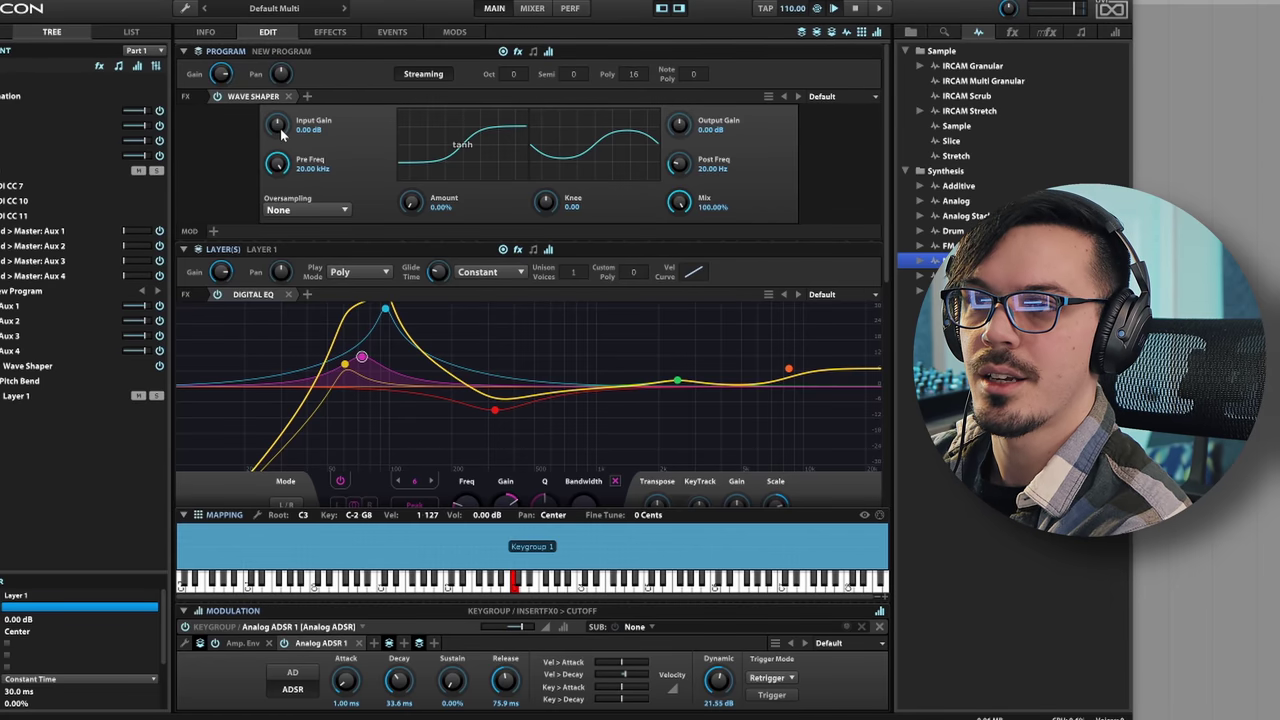
Set the Wave Shaper's input gain to 5.12 dB and its output gain to -1.49 dB.
{"action": "left_click_drag", "start_coordinate": [279, 128], "coordinate": [277, 124]}
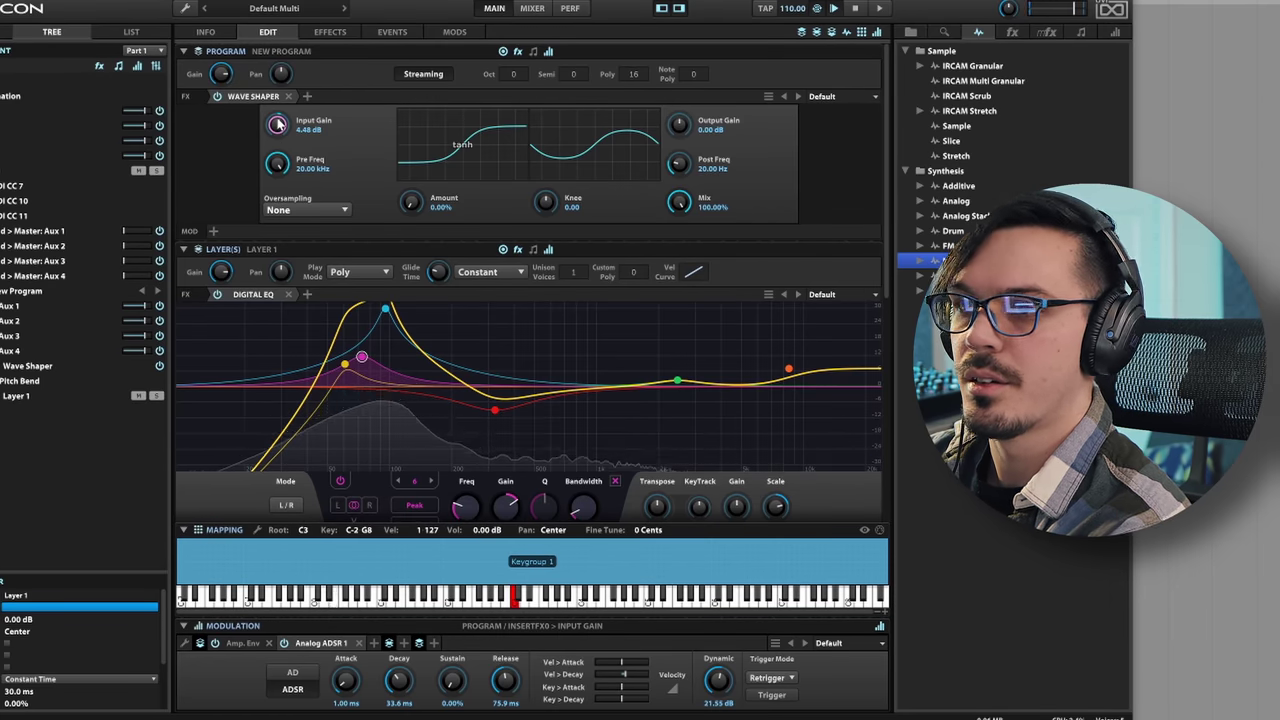
{"action": "left_click_drag", "start_coordinate": [678, 123], "coordinate": [670, 130]}
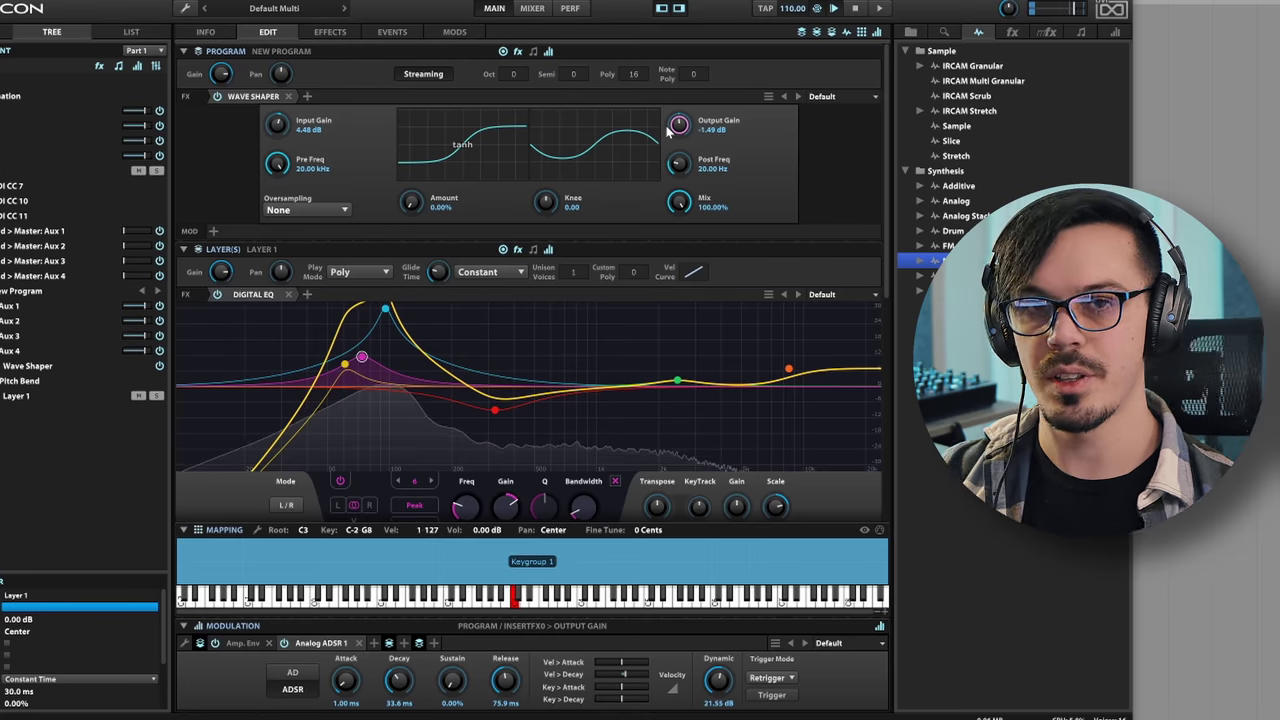
{"action": "left_click_drag", "start_coordinate": [277, 139], "coordinate": [276, 135]}
Slightly lower Digital EQ band 2, raise band 6, and set the Wave Shaper's input gain to 9.17 dB and post frequency to 43.89 Hz.
{"action": "mouse_move", "coordinate": [397, 317]}
{"action": "left_mouse_down"}
{"action": "mouse_move", "coordinate": [400, 333]}
{"action": "mouse_move", "coordinate": [362, 332]}
{"action": "mouse_move", "coordinate": [398, 330]}
{"action": "mouse_move", "coordinate": [394, 316]}
{"action": "left_mouse_up"}
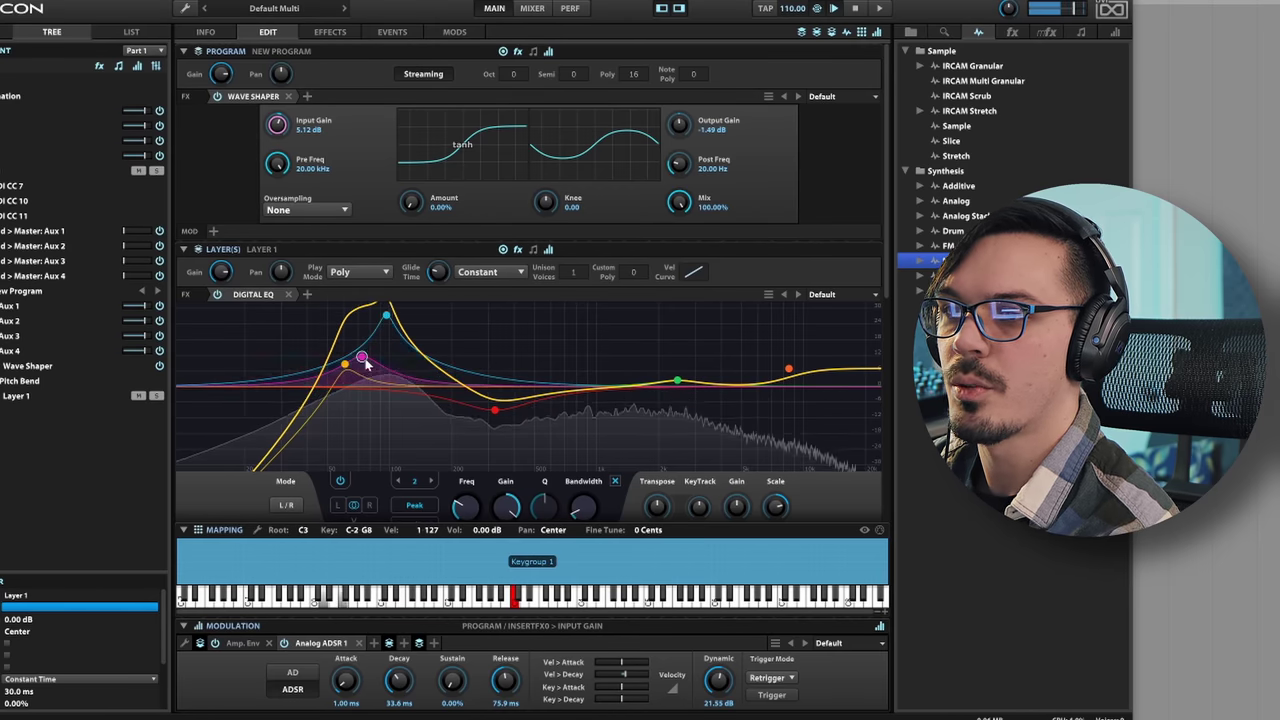
{"action": "left_click_drag", "start_coordinate": [365, 362], "coordinate": [366, 355]}
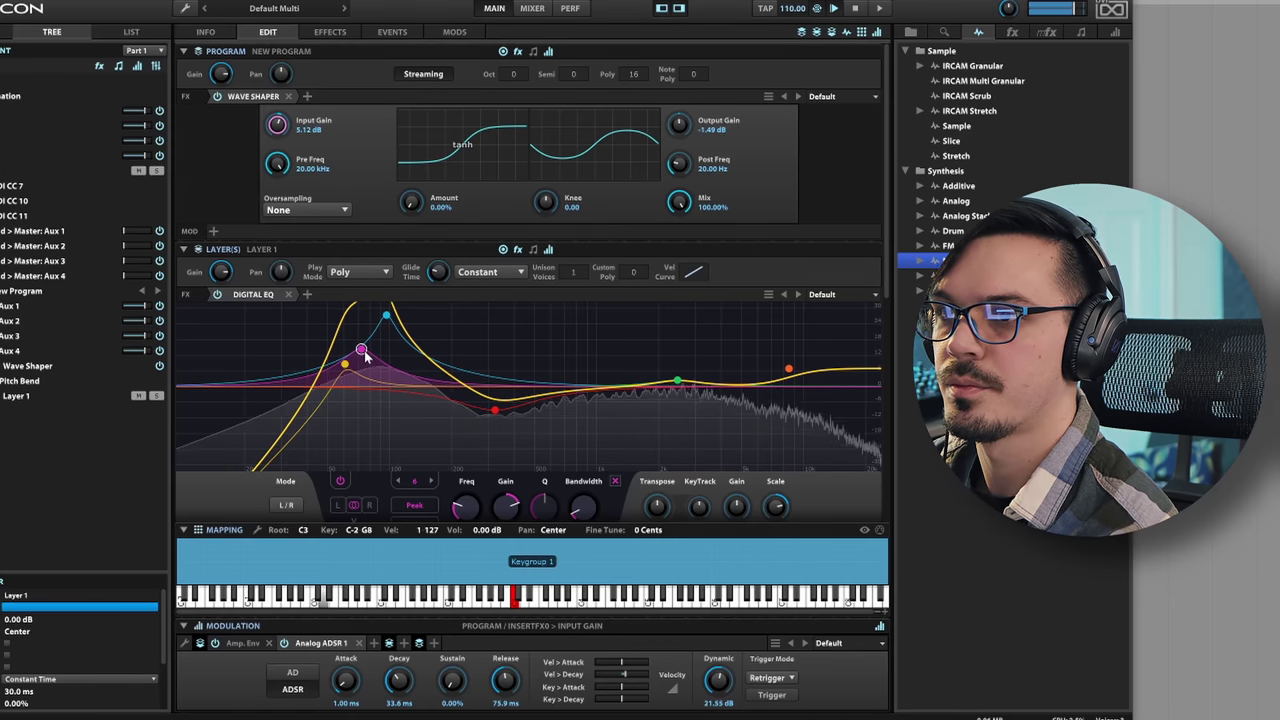
{"action": "left_click_drag", "start_coordinate": [290, 136], "coordinate": [281, 122]}
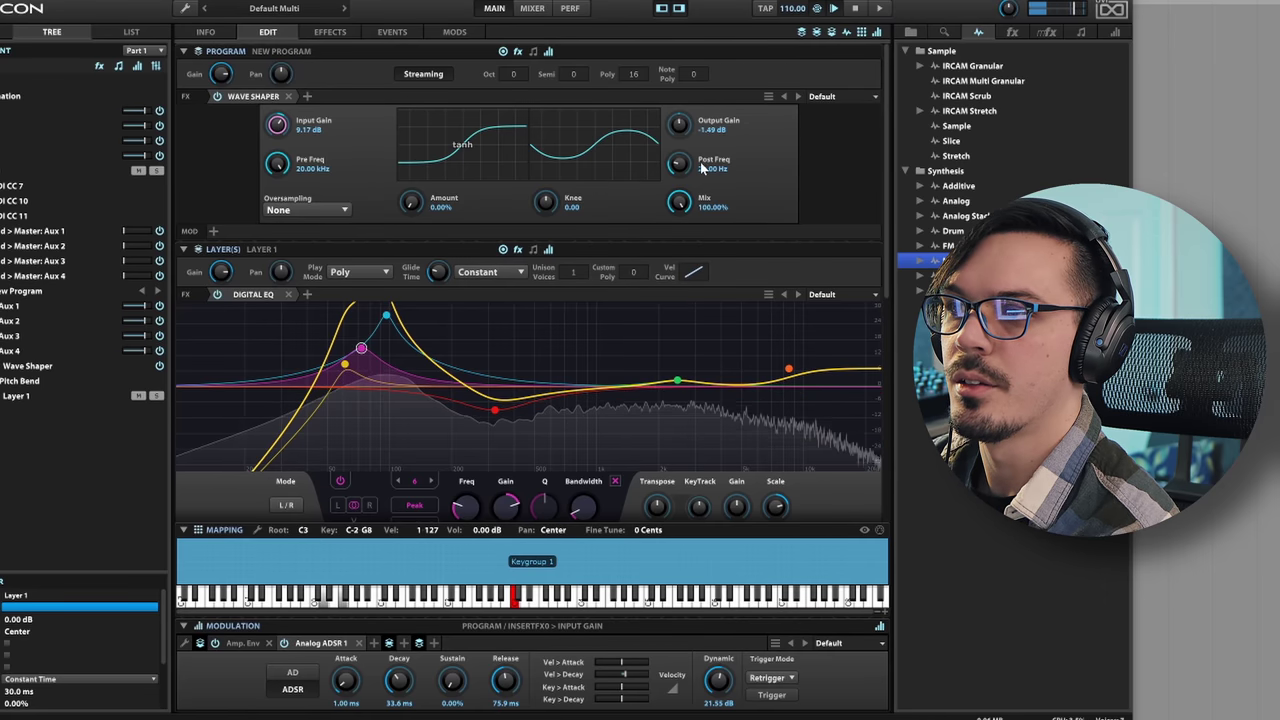
{"action": "mouse_move", "coordinate": [679, 170]}
{"action": "left_mouse_down"}
{"action": "mouse_move", "coordinate": [678, 152]}
{"action": "mouse_move", "coordinate": [681, 165]}
{"action": "left_mouse_up"}
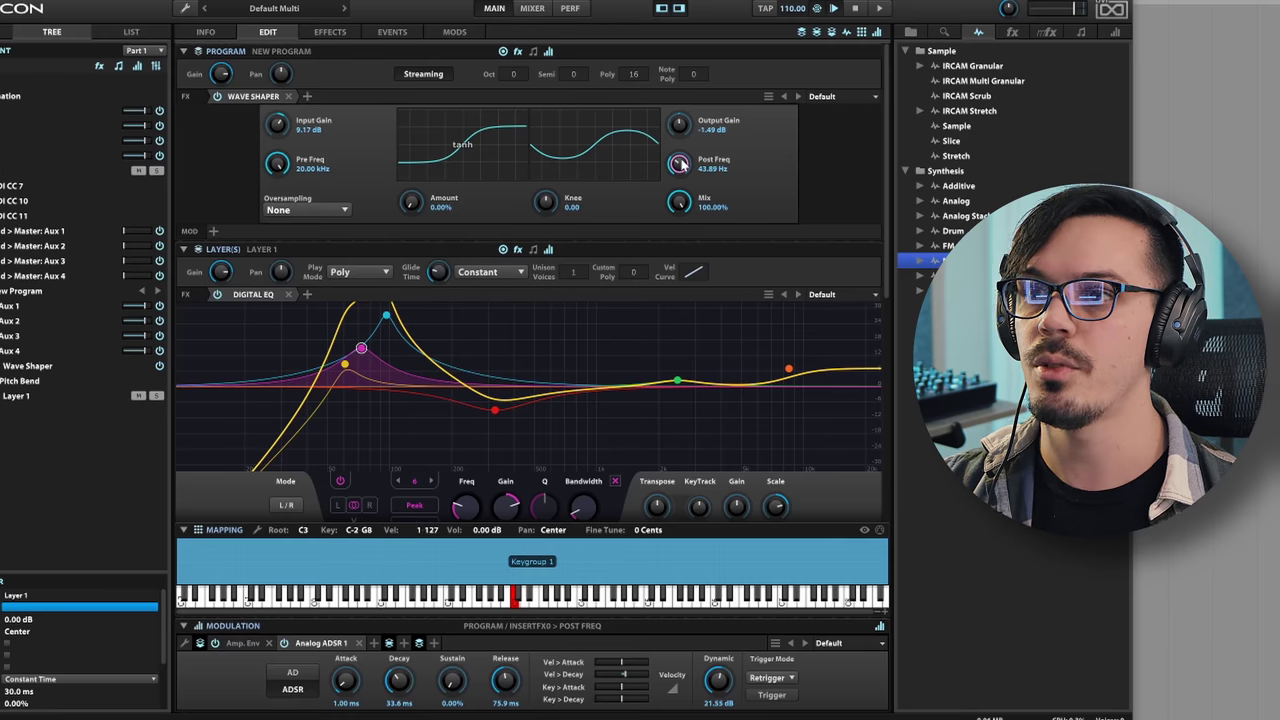
Add an IReverb after the Wave Shaper using the Chapelle-Church preset 03 Chapelle Jean B-5m 2.
{"action": "left_click", "coordinate": [307, 96]}
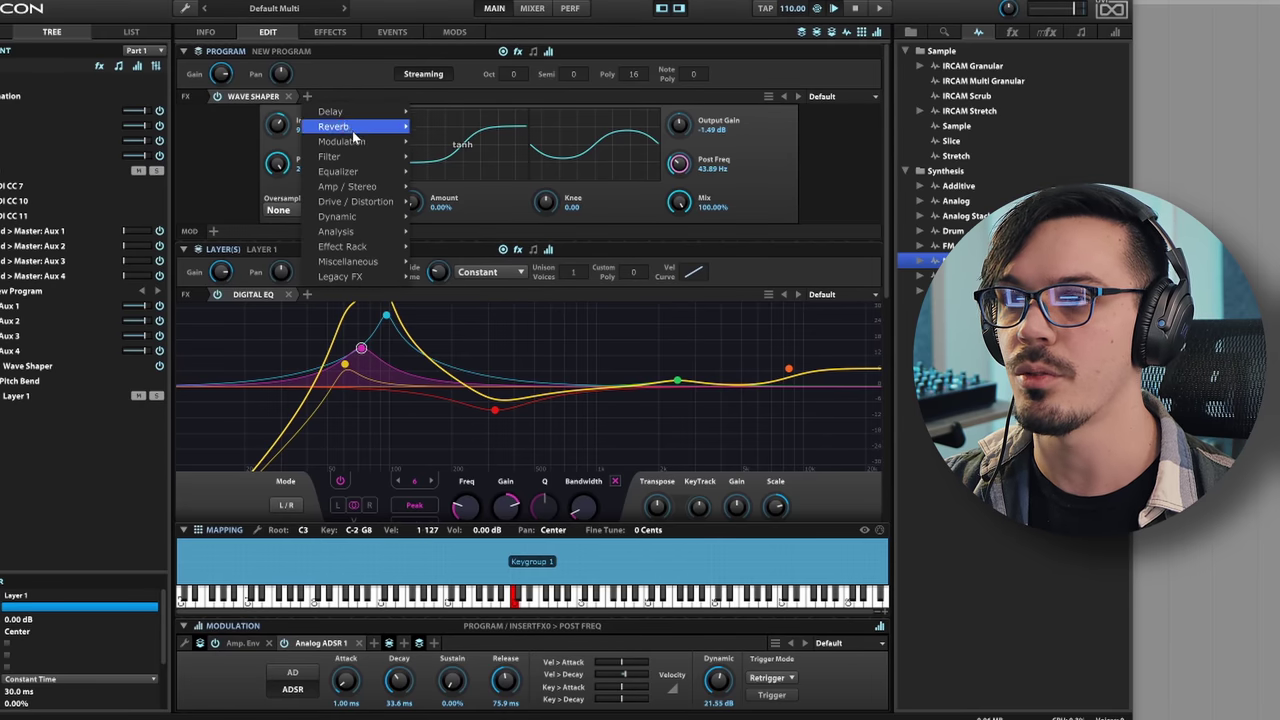
{"action": "mouse_move", "coordinate": [365, 202]}
{"action": "mouse_move", "coordinate": [360, 129]}
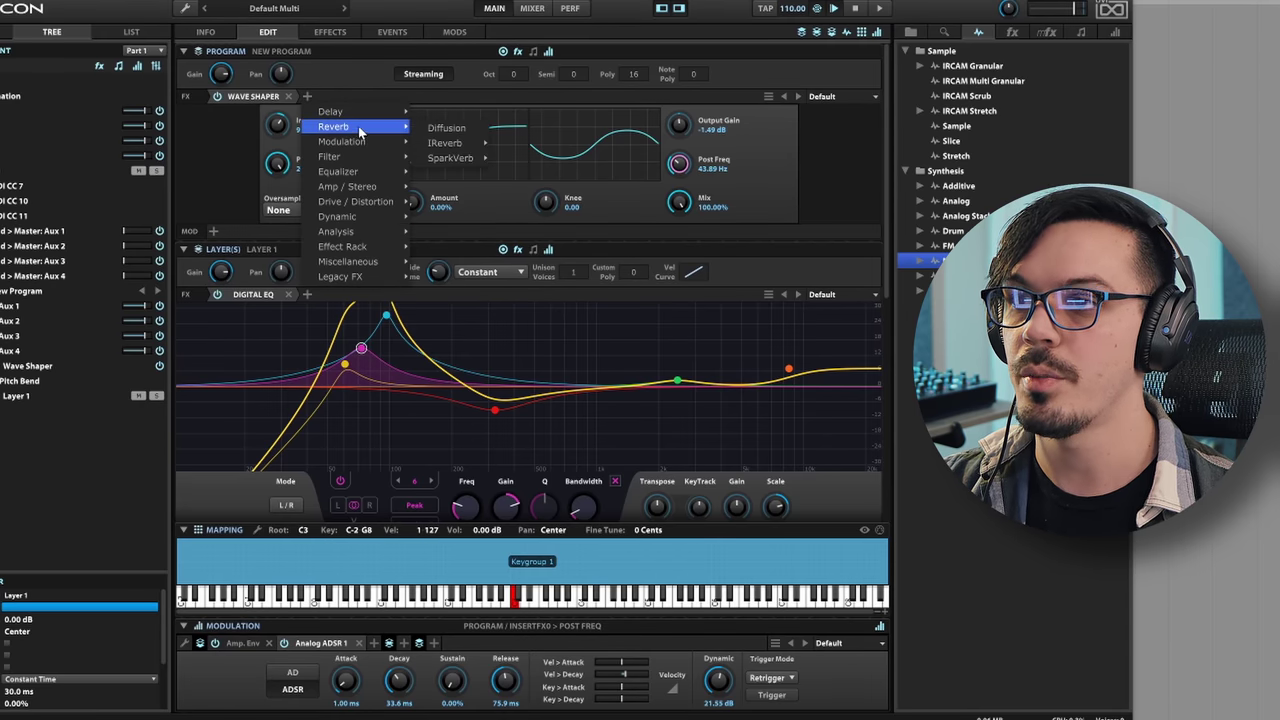
{"action": "mouse_move", "coordinate": [450, 143]}
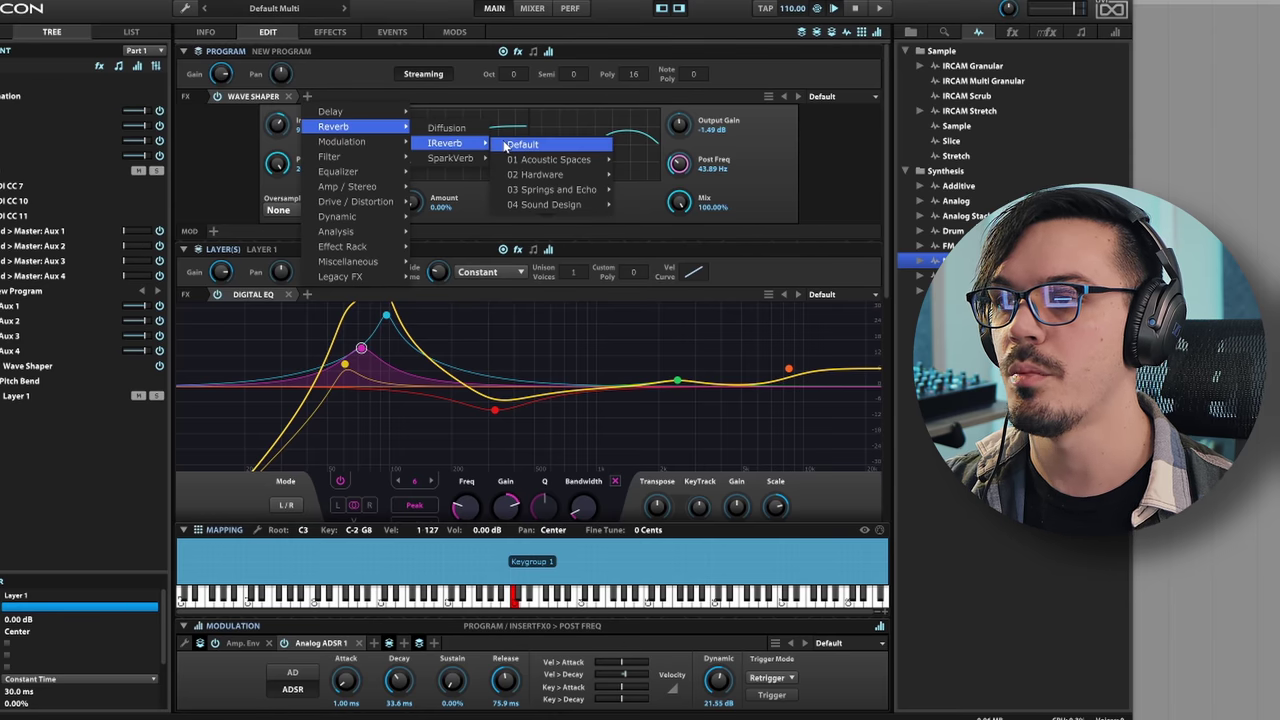
{"action": "mouse_move", "coordinate": [523, 161]}
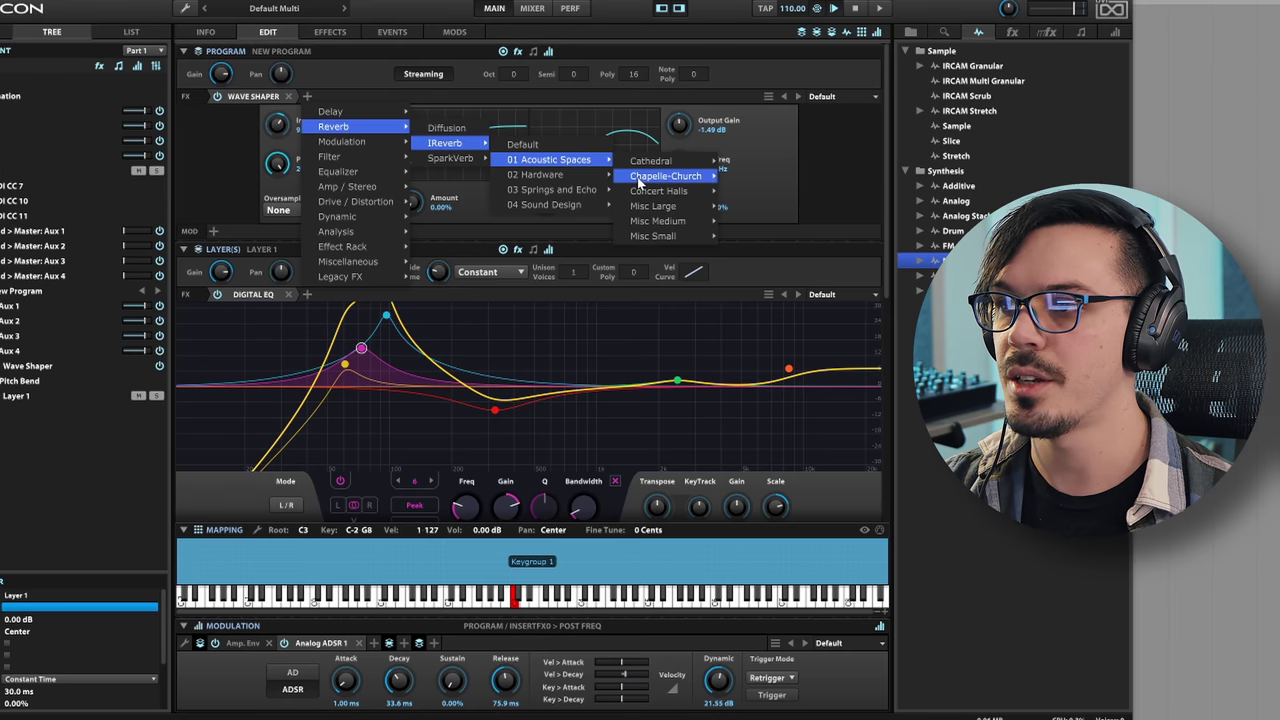
{"action": "mouse_move", "coordinate": [640, 180]}
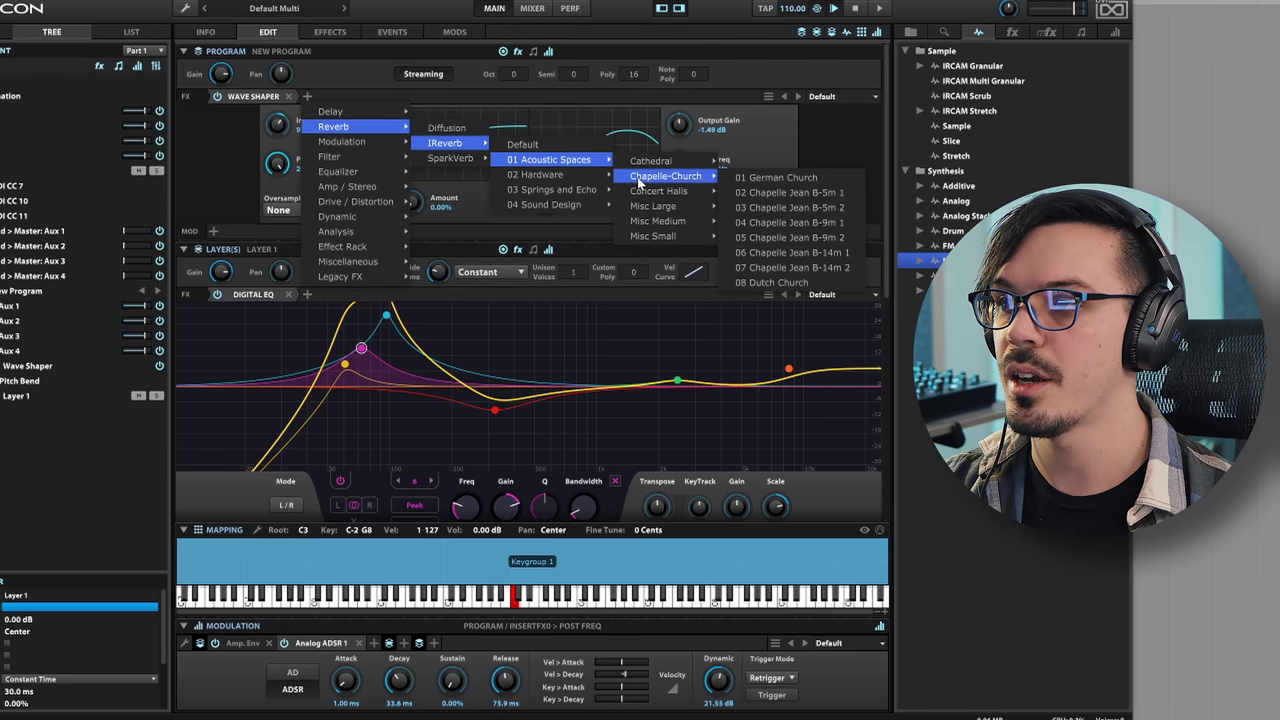
{"action": "left_click", "coordinate": [756, 208]}
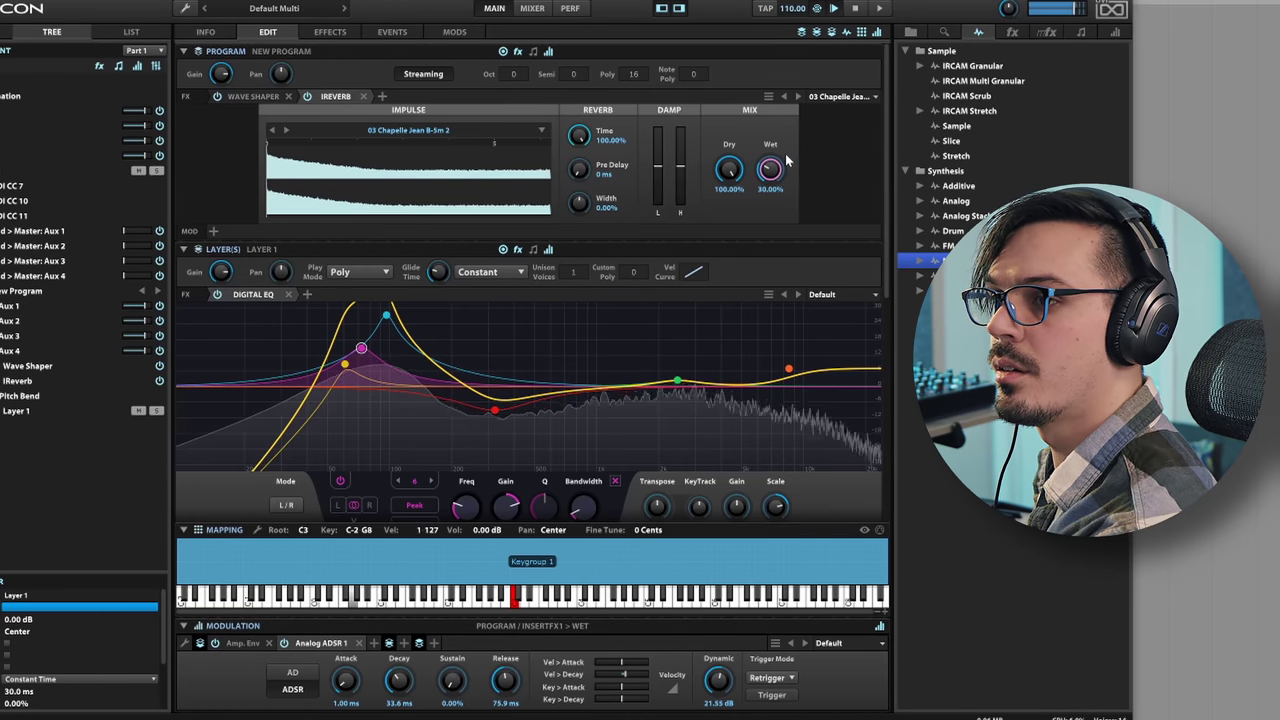
Lower the gain of Digital EQ band 2 and raise the IReverb's high damp to 52.38%.
{"action": "mouse_move", "coordinate": [386, 316]}
{"action": "left_mouse_down"}
{"action": "mouse_move", "coordinate": [391, 354]}
{"action": "mouse_move", "coordinate": [387, 330]}
{"action": "left_mouse_up"}
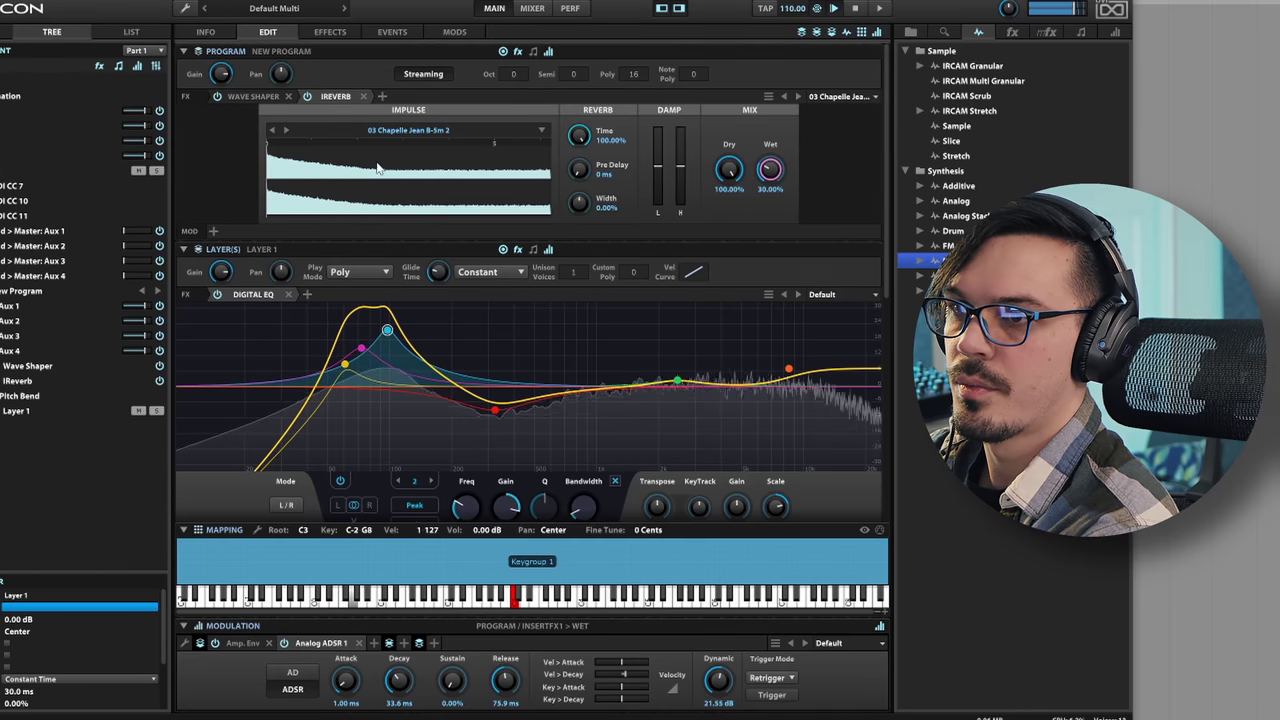
{"action": "mouse_move", "coordinate": [681, 160]}
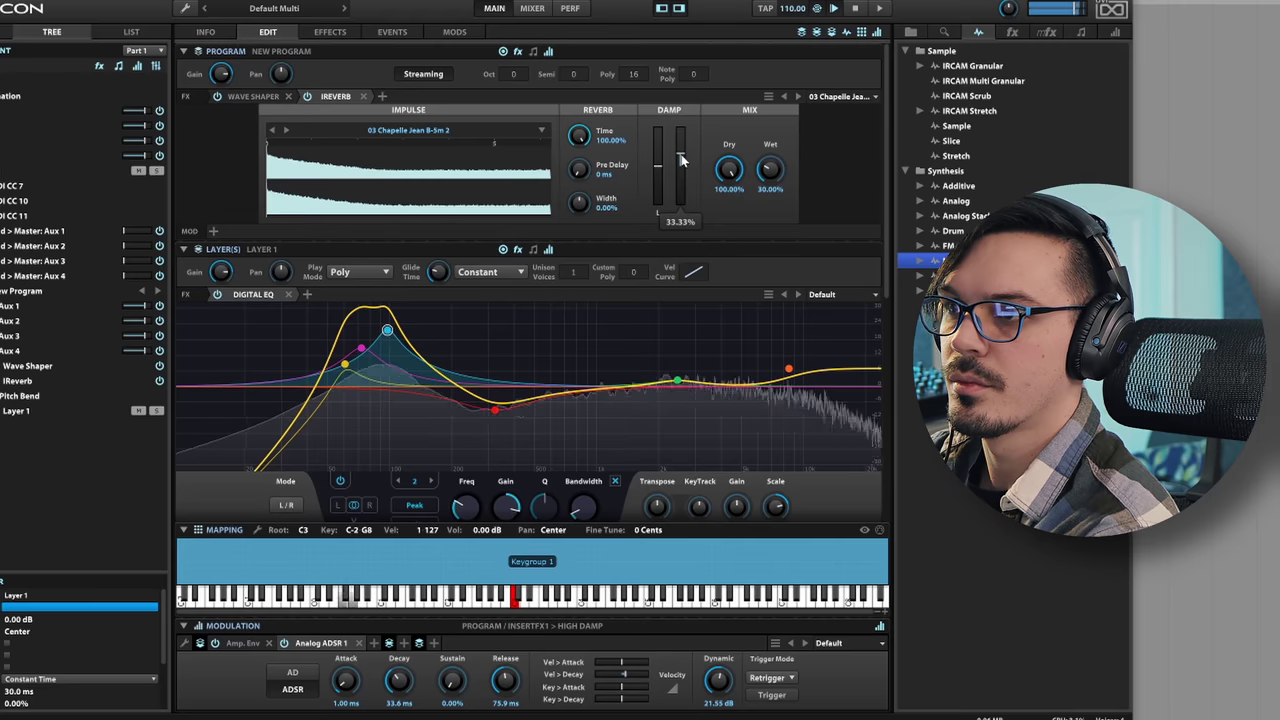
{"action": "left_click_drag", "start_coordinate": [681, 159], "coordinate": [681, 147]}
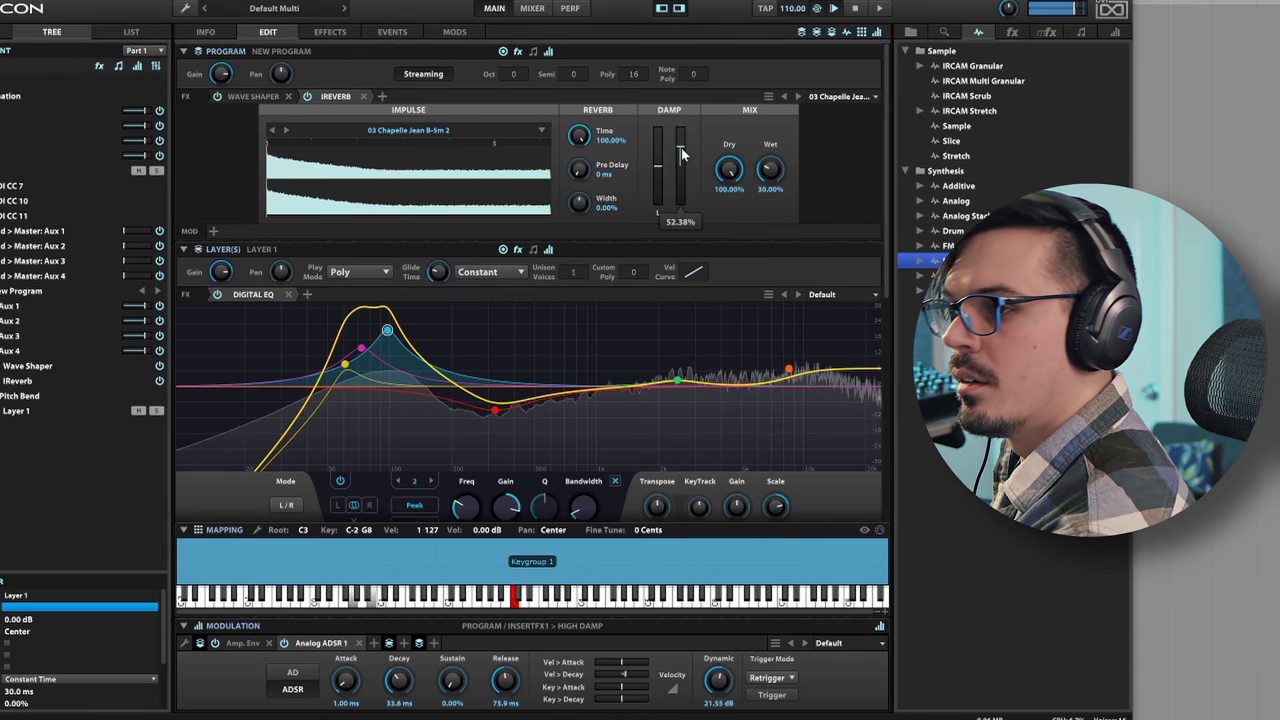
Turn the Digital EQ's high shelf into a cut near 10 kHz and add a small peak between it and the 2.46 kHz boost.
{"action": "left_click_drag", "start_coordinate": [789, 369], "coordinate": [789, 388]}
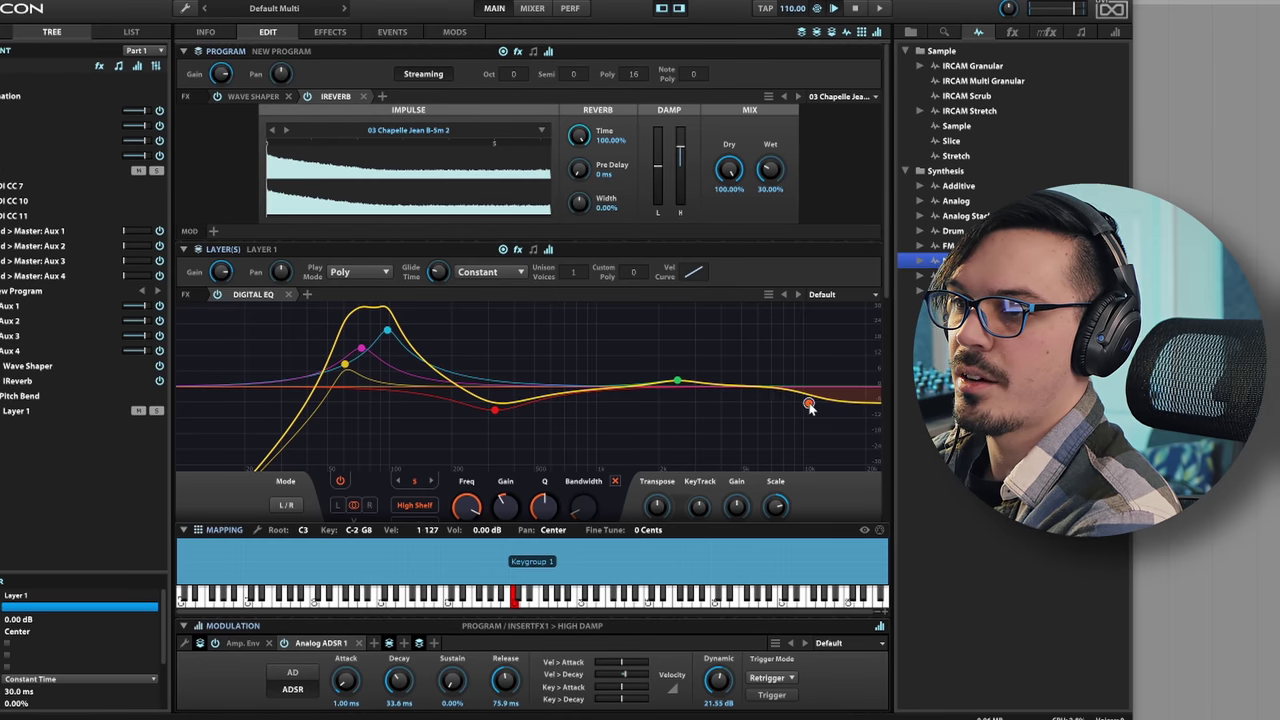
{"action": "left_click_drag", "start_coordinate": [735, 392], "coordinate": [753, 377]}
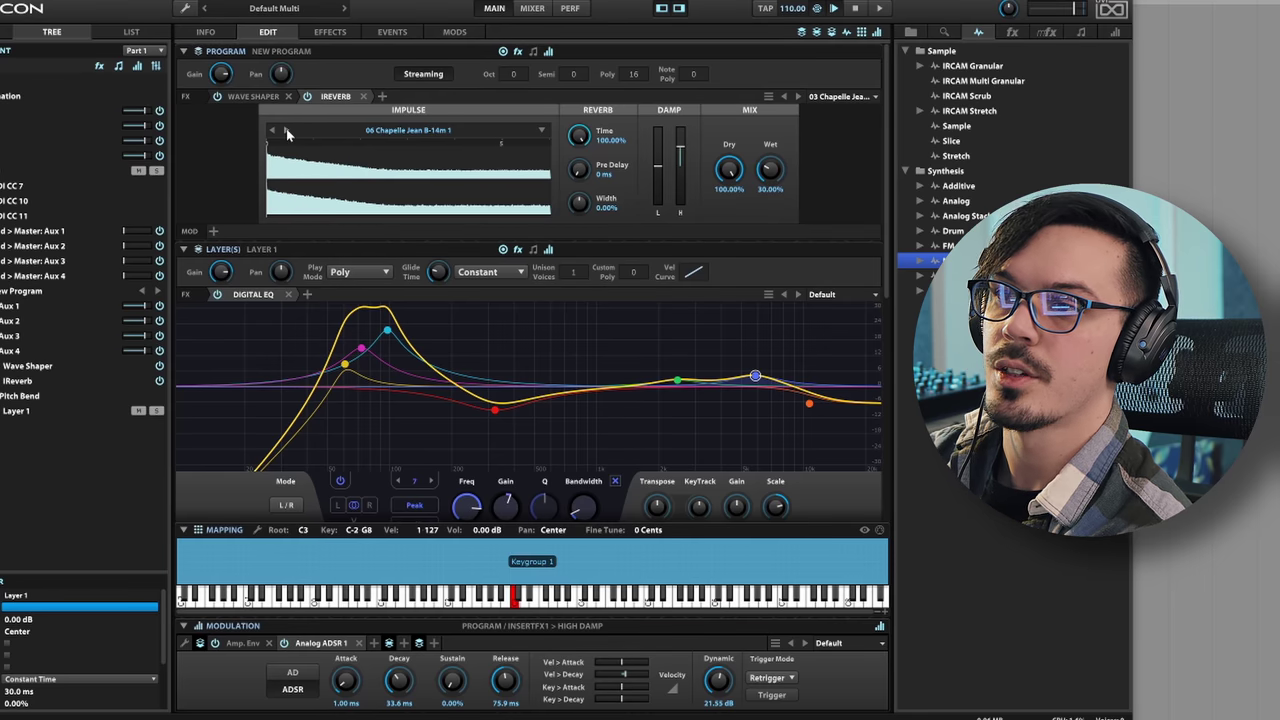
Try the 01 Hall Grain Concert 12m impulse in the IReverb.
{"action": "left_click", "coordinate": [348, 126]}
{"action": "mouse_move", "coordinate": [401, 157]}
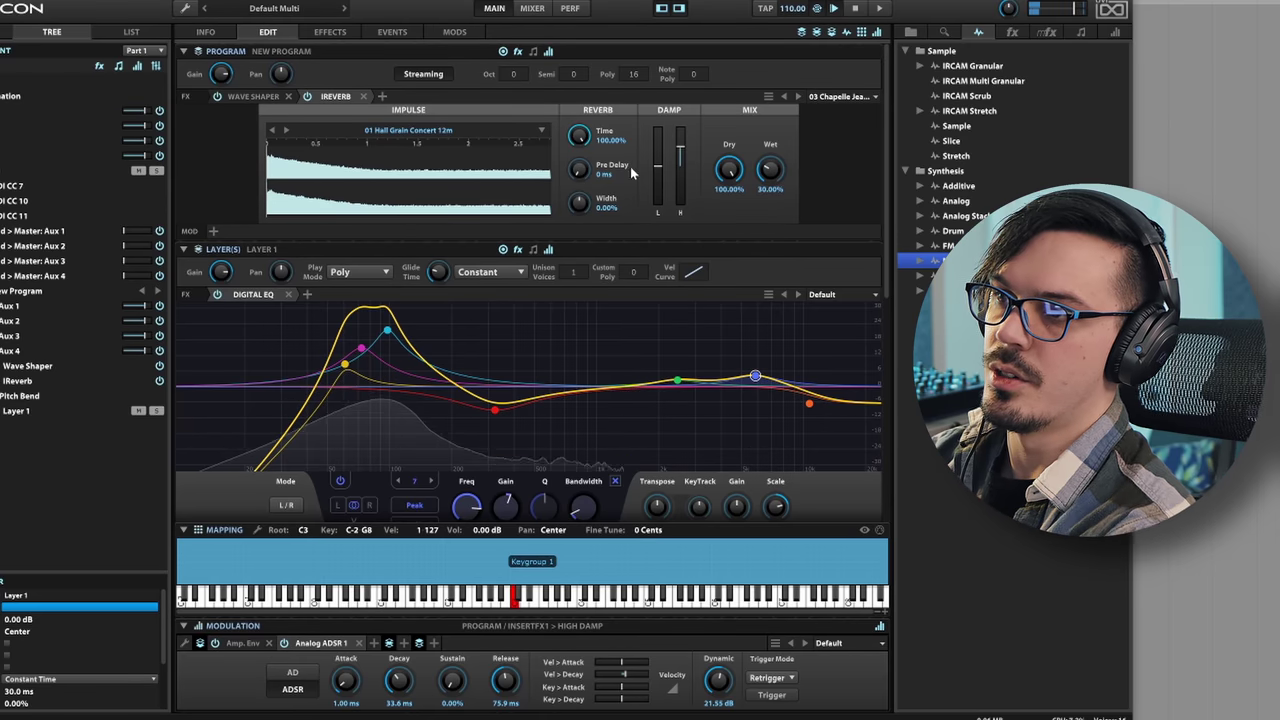
Set the IReverb's high damp to 20.15% and wet level to 38.80%, and soften the Digital EQ's high-shelf cut.
{"action": "left_click_drag", "start_coordinate": [690, 150], "coordinate": [686, 164]}
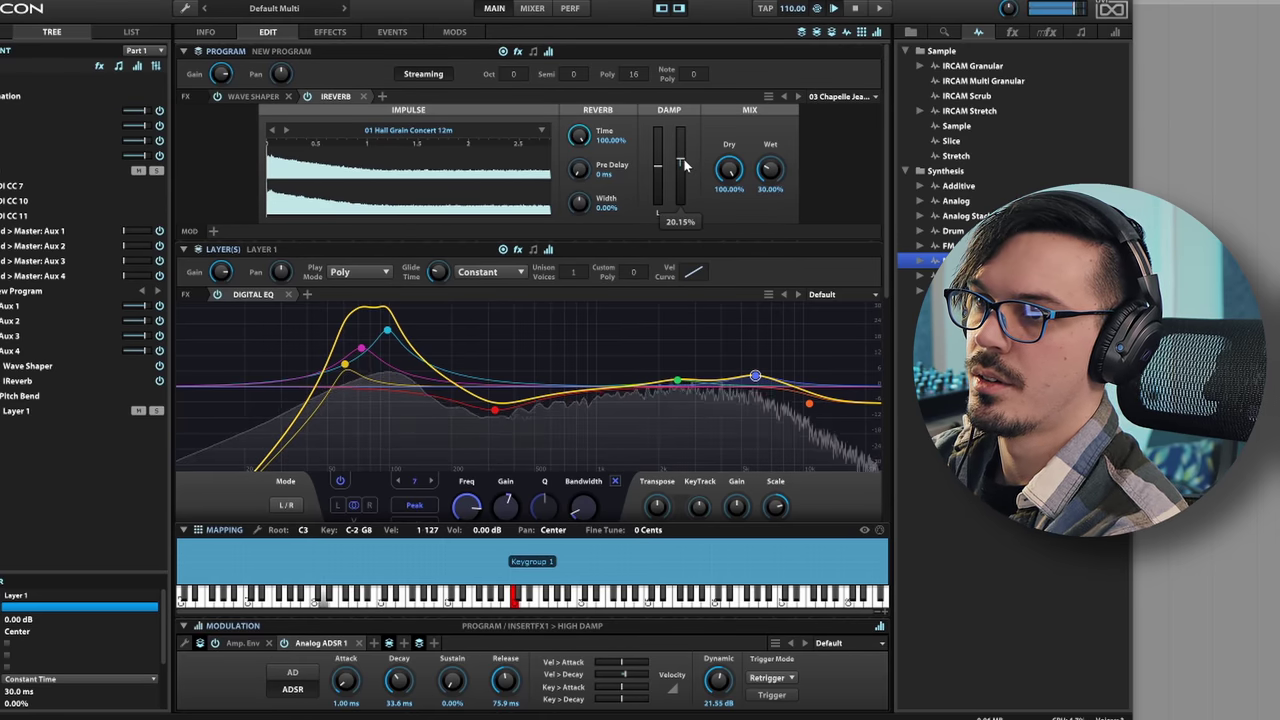
{"action": "left_click_drag", "start_coordinate": [770, 170], "coordinate": [770, 162]}
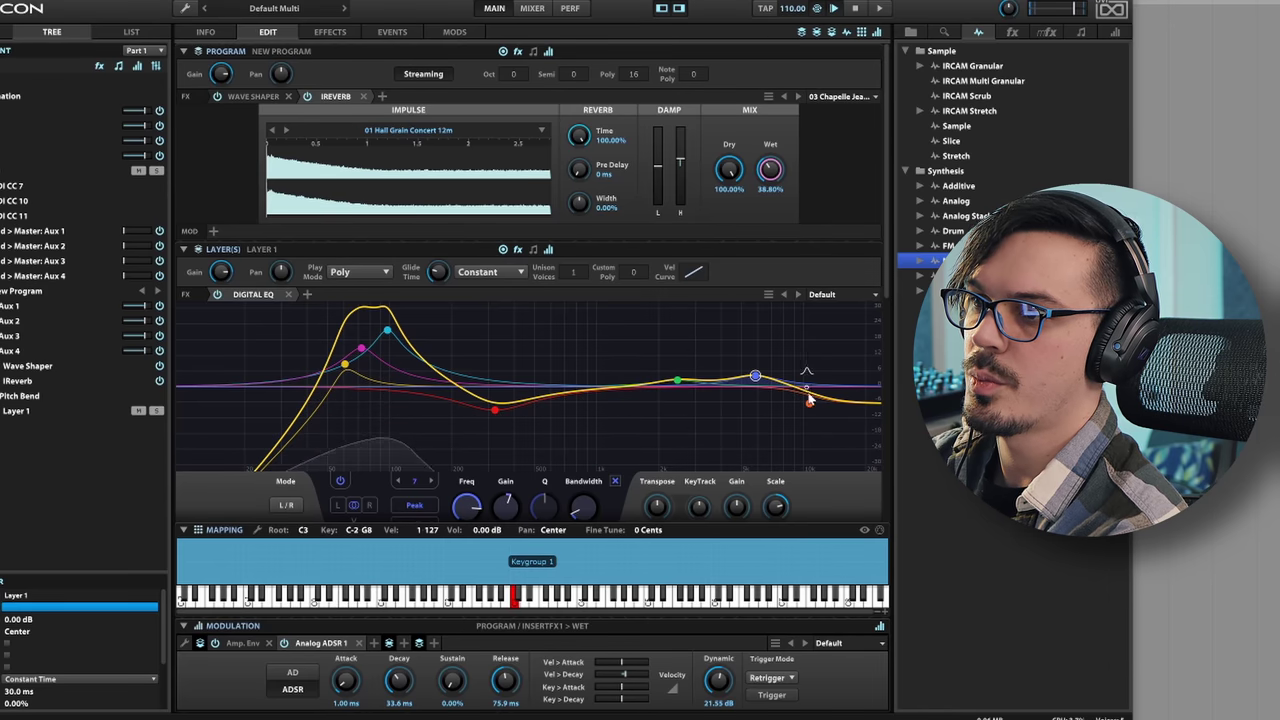
{"action": "left_click_drag", "start_coordinate": [808, 402], "coordinate": [808, 395]}
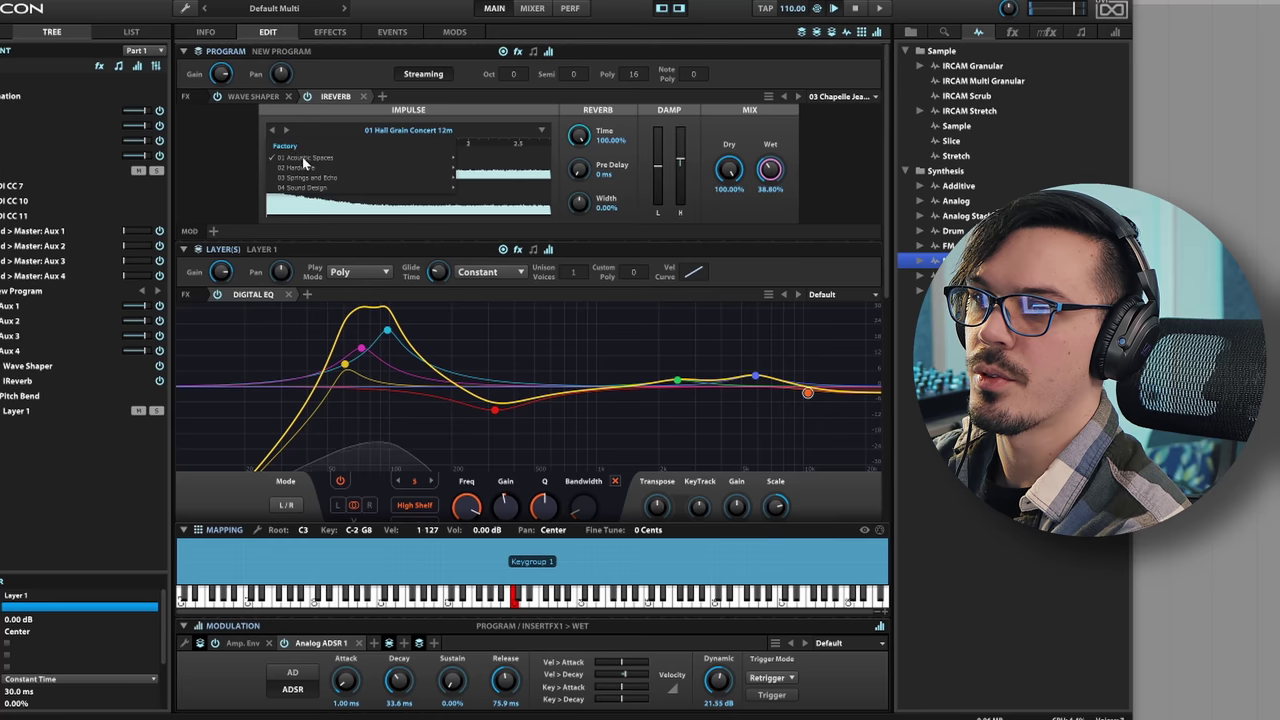
Load the 03 Cathedral 09m impulse from the Acoustic Spaces category into the IReverb.
{"action": "left_click", "coordinate": [291, 128]}
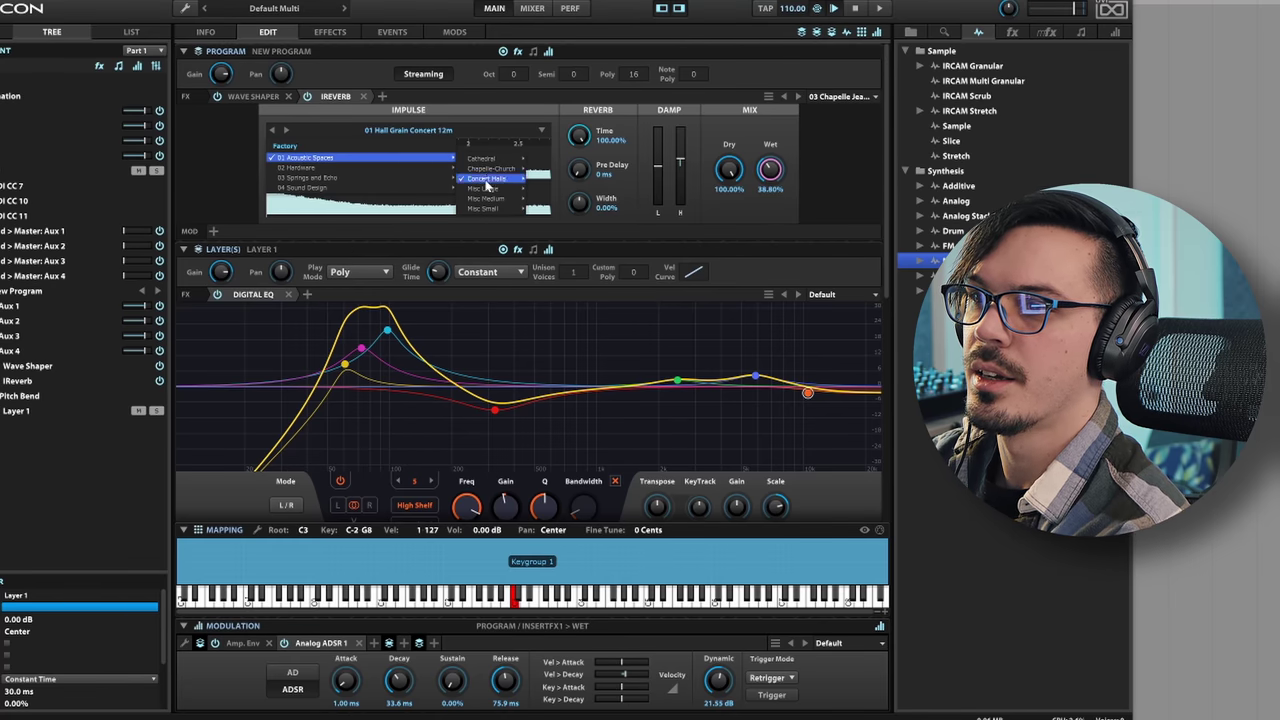
{"action": "mouse_move", "coordinate": [484, 189]}
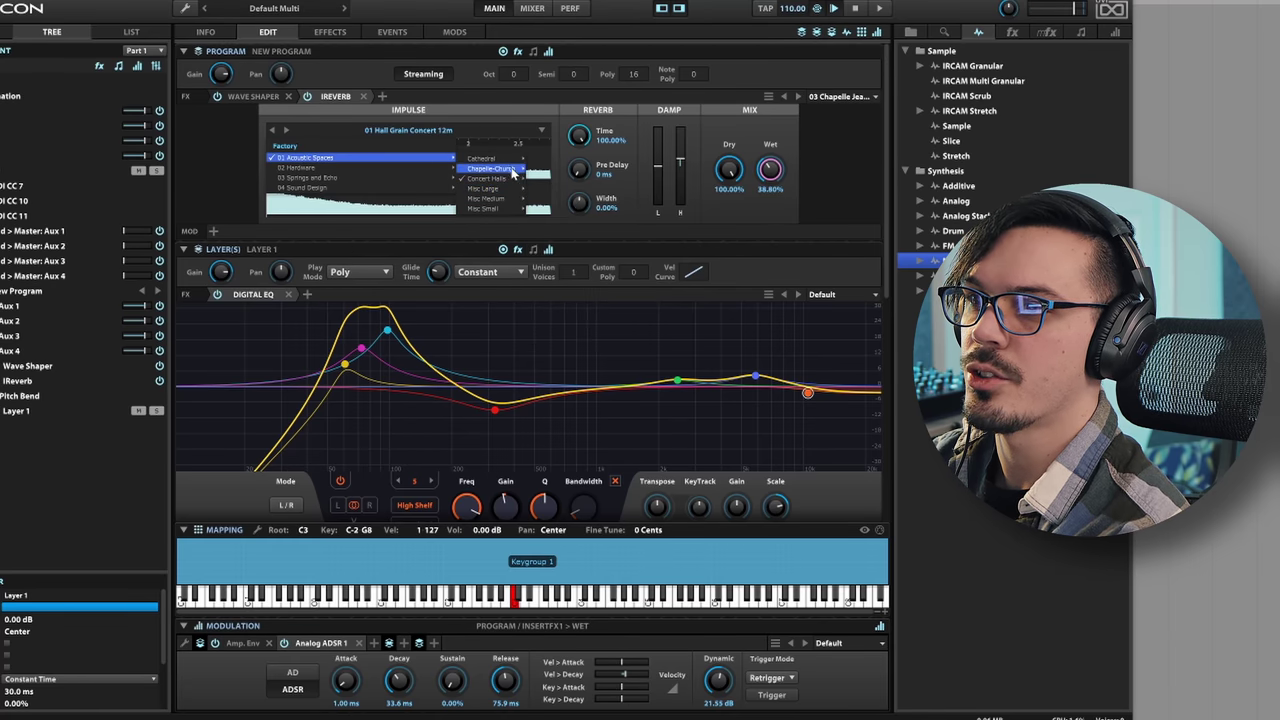
{"action": "mouse_move", "coordinate": [490, 158]}
{"action": "left_click", "coordinate": [560, 183]}
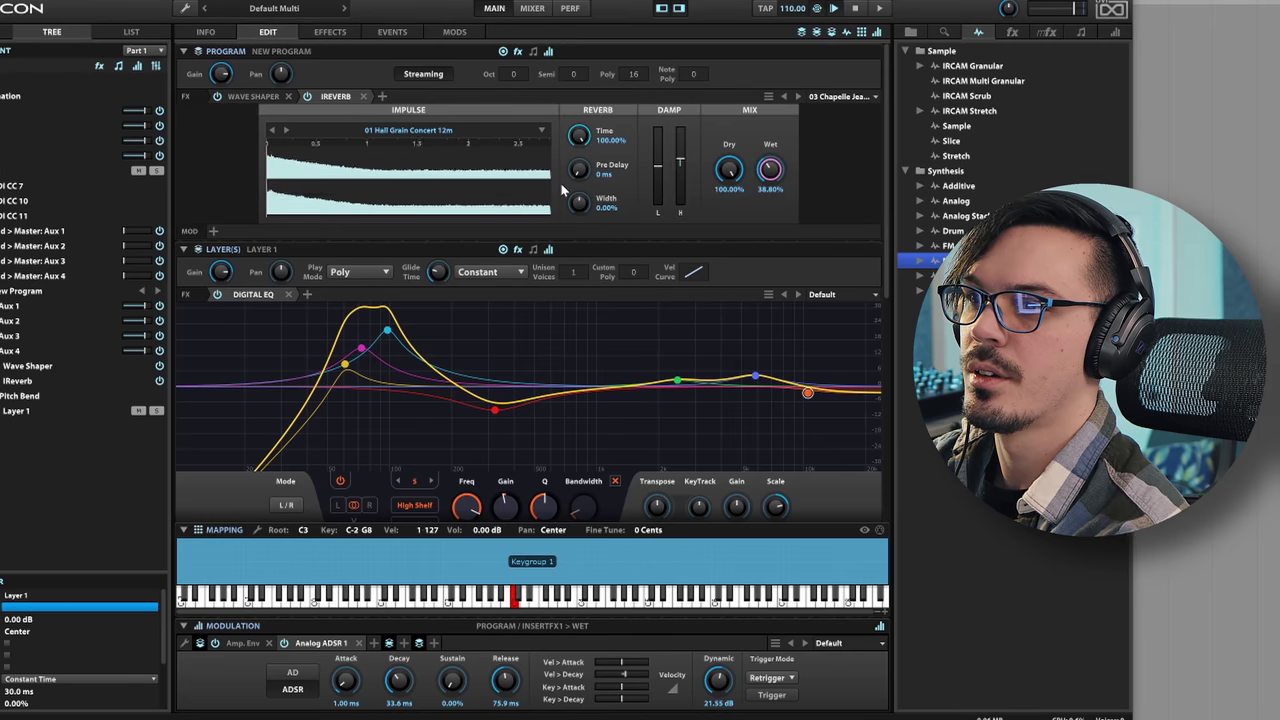
Shorten the IReverb's time to 44.08% and reduce its wet level to 21.73%.
{"action": "mouse_move", "coordinate": [679, 154]}
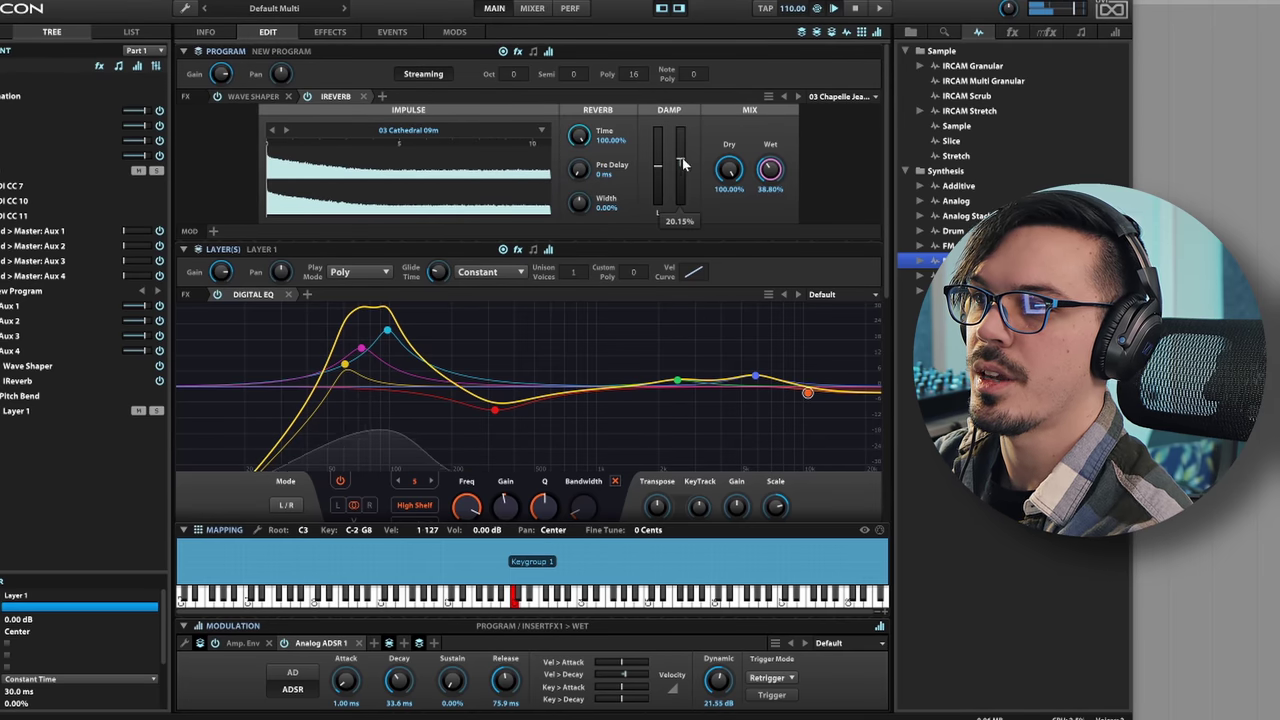
{"action": "left_click_drag", "start_coordinate": [578, 139], "coordinate": [576, 147]}
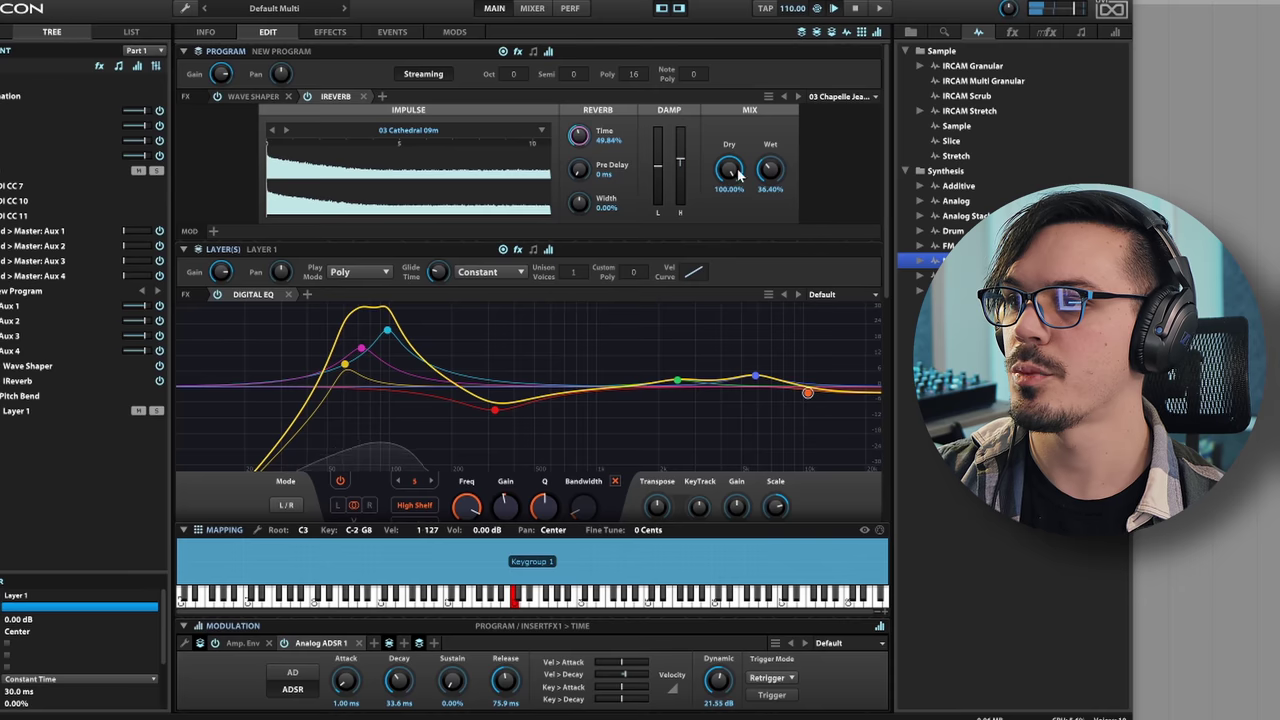
{"action": "left_click_drag", "start_coordinate": [770, 174], "coordinate": [767, 193]}
{"action": "left_click_drag", "start_coordinate": [575, 141], "coordinate": [570, 149]}
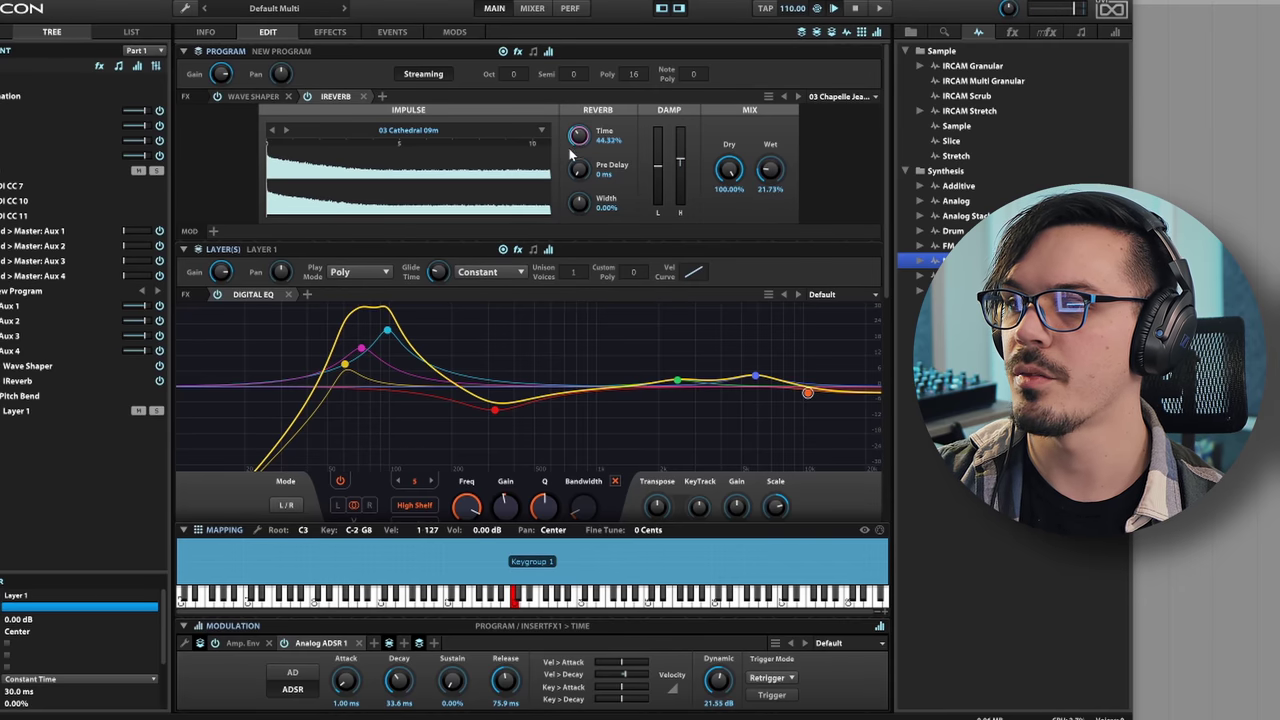
Add a Maximizer from the Dynamic category to the program effects, place it ahead of the IReverb, and audition the sound.
{"action": "left_click", "coordinate": [382, 97]}
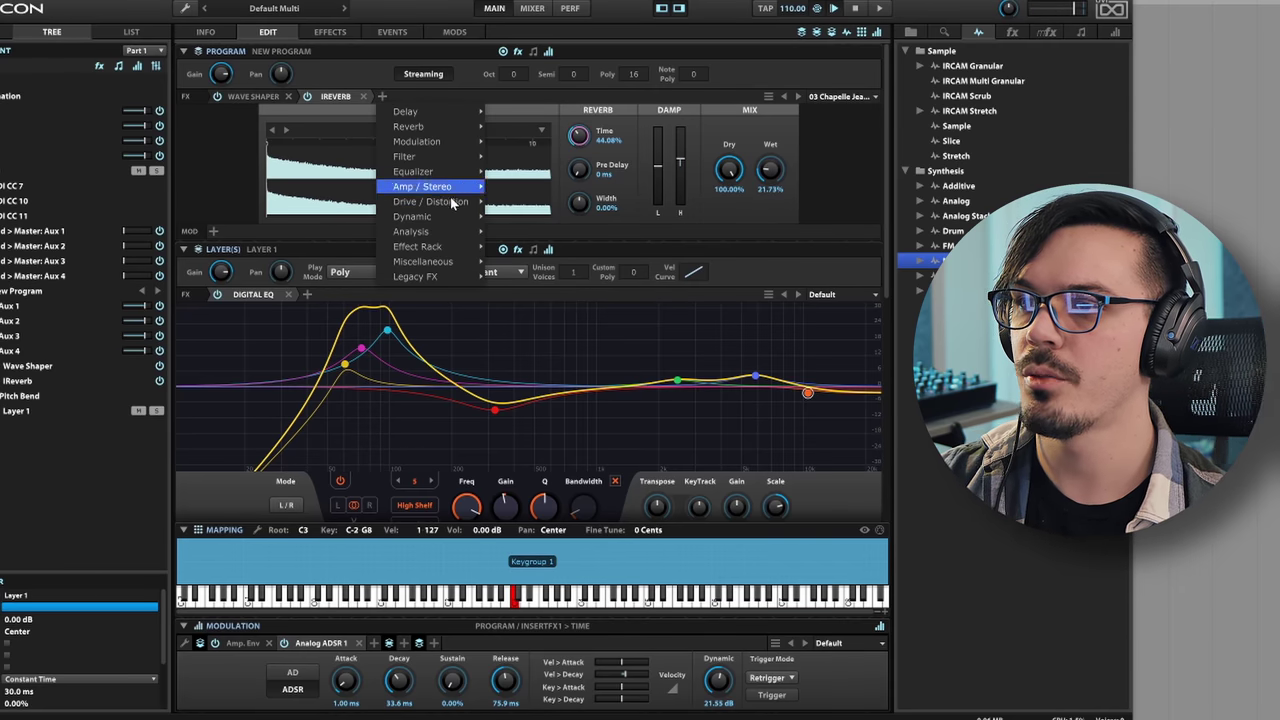
{"action": "mouse_move", "coordinate": [450, 198]}
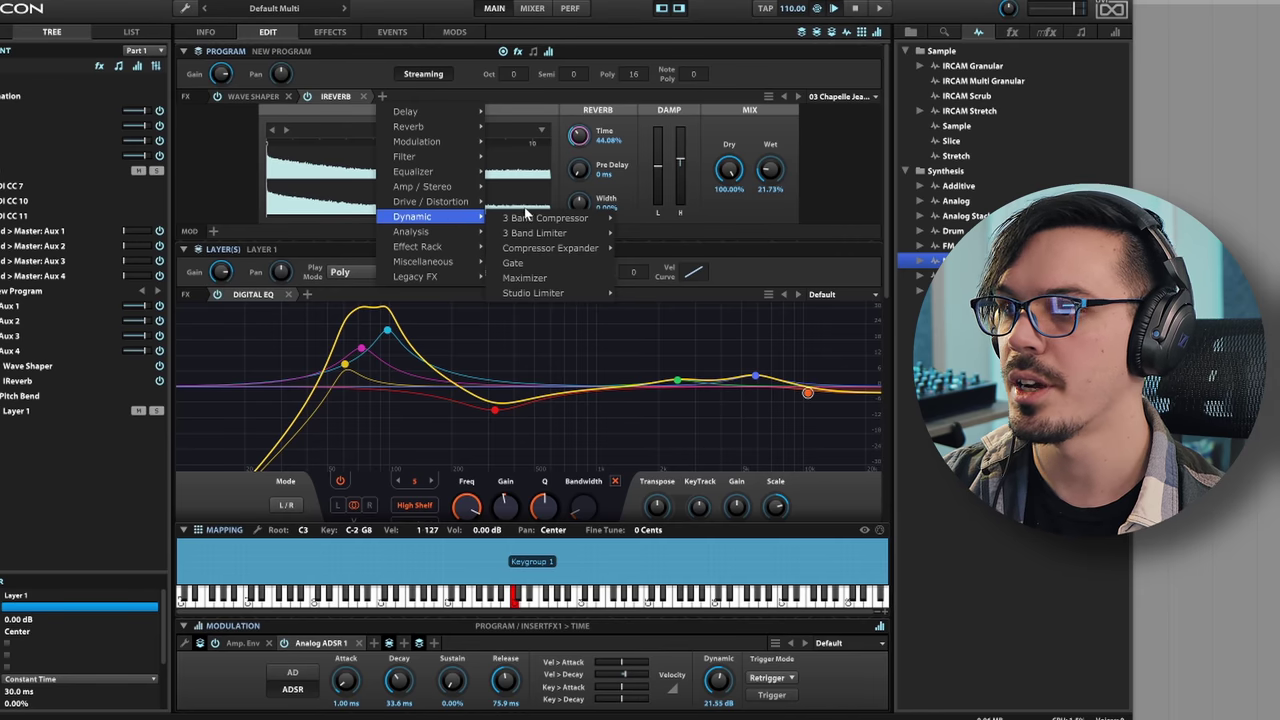
{"action": "left_click", "coordinate": [565, 287]}
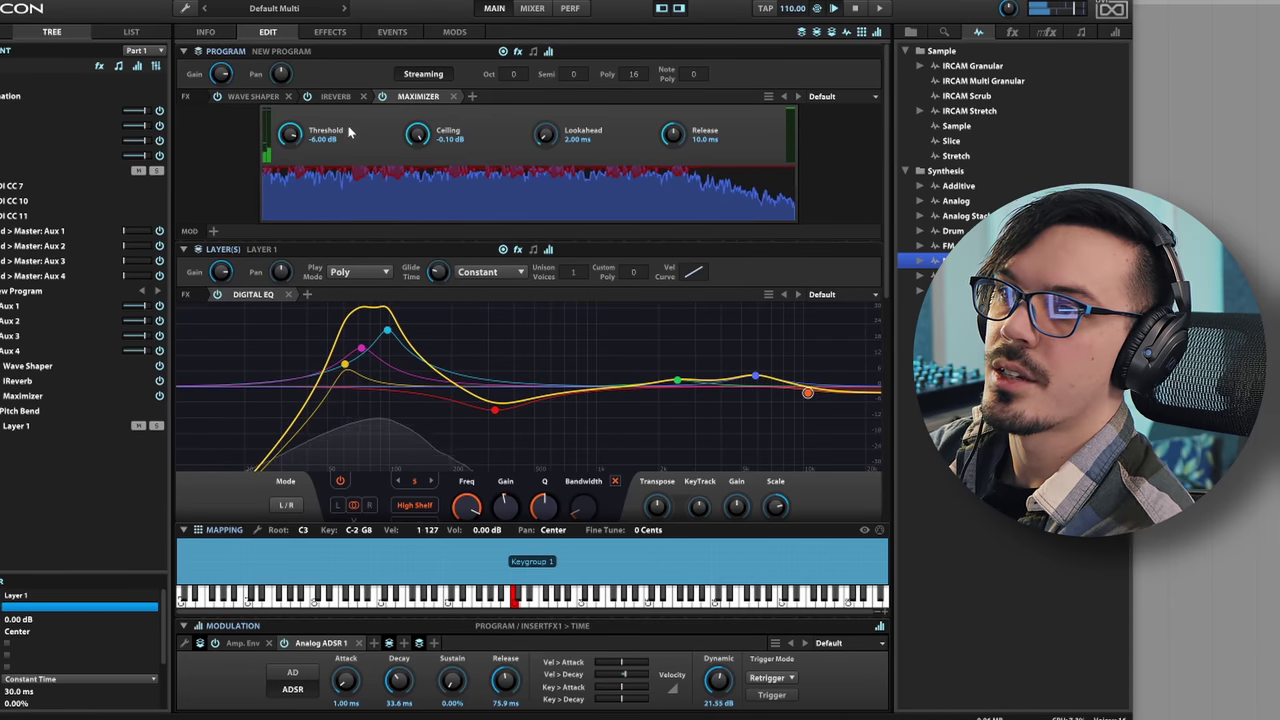
{"action": "left_click_drag", "start_coordinate": [362, 97], "coordinate": [330, 96]}
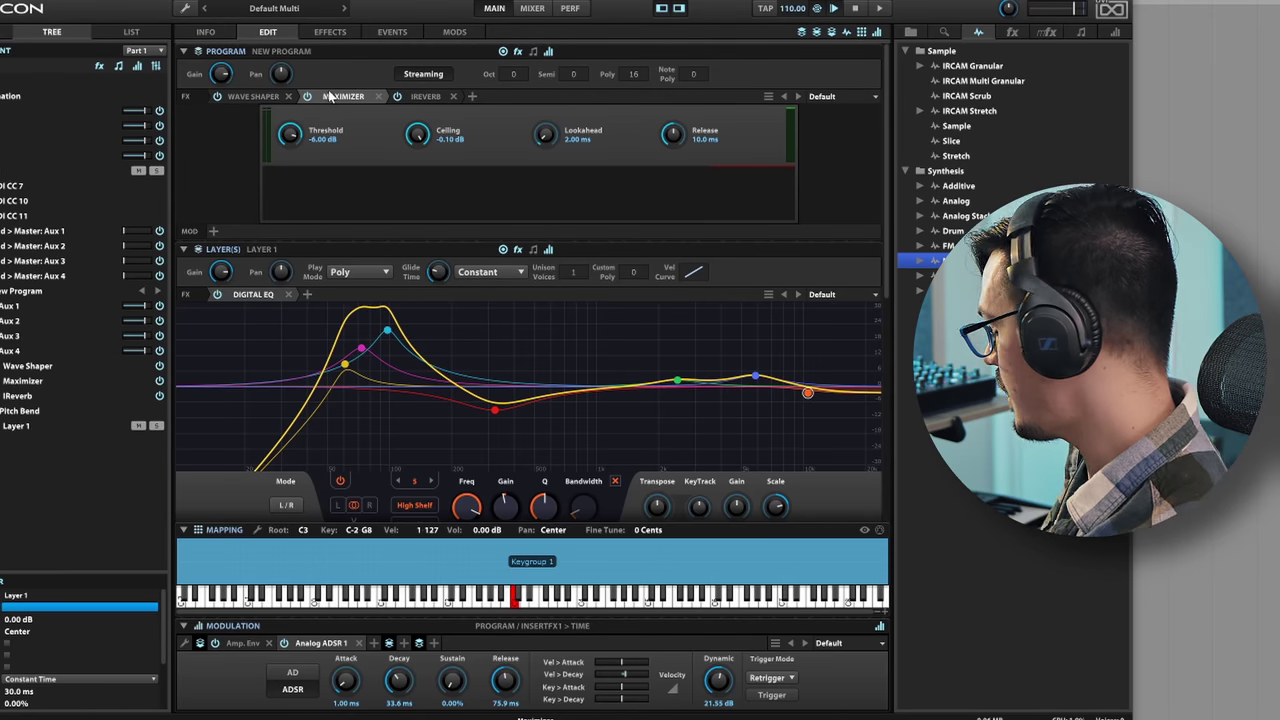
{"action": "key", "text": "space"}
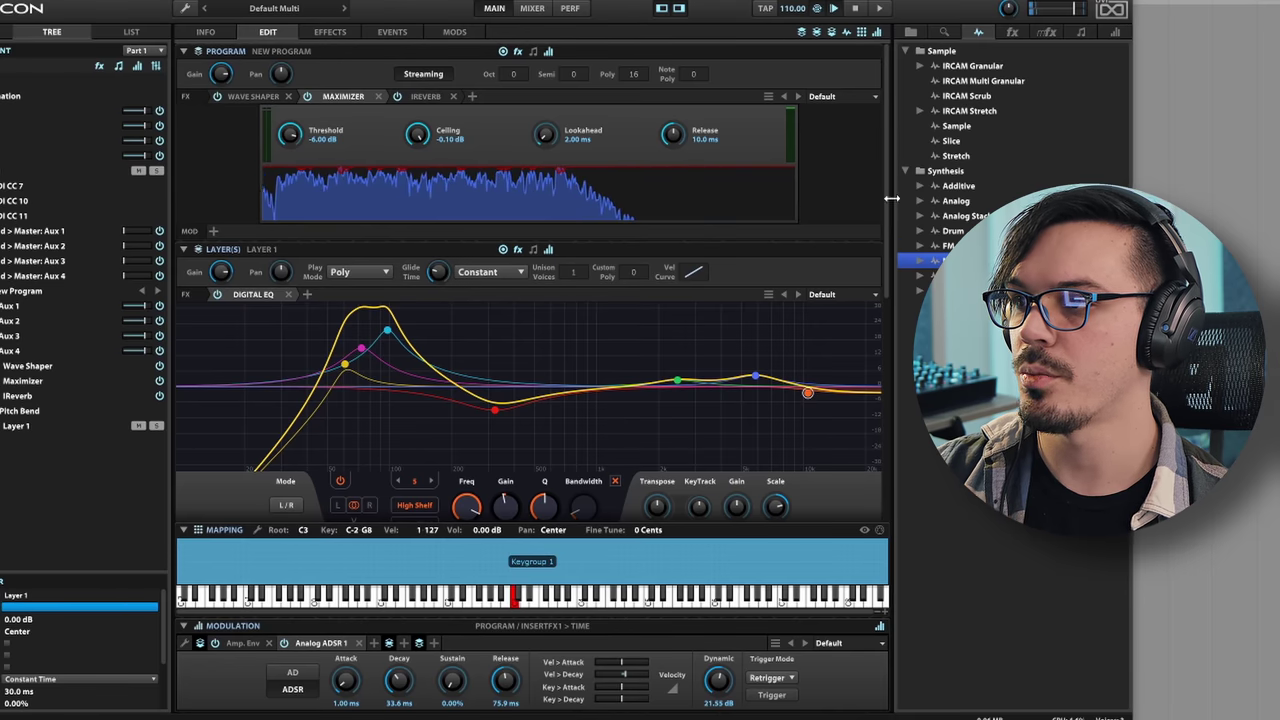
Flatten the Digital EQ's upper bell and high-shelf bands towards zero, and lengthen the IReverb's time to 52.48%.
{"action": "left_click_drag", "start_coordinate": [807, 392], "coordinate": [768, 383]}
{"action": "left_click", "coordinate": [672, 380]}
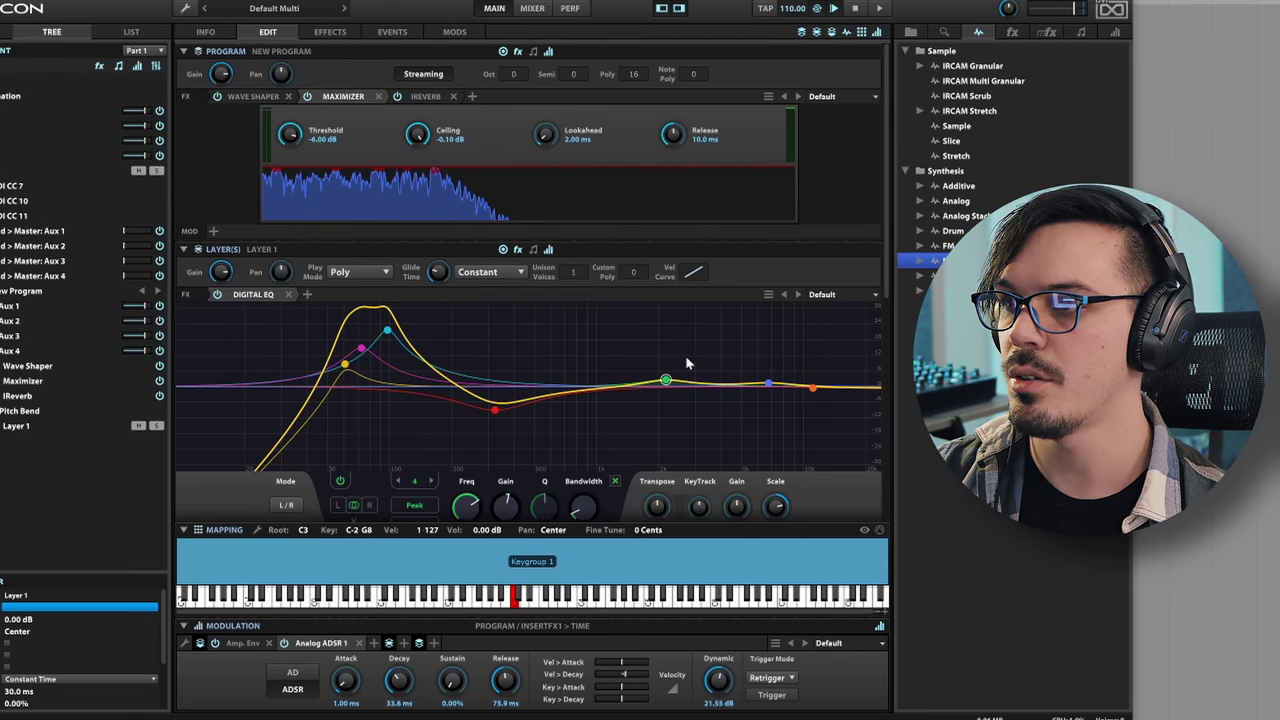
{"action": "left_click", "coordinate": [428, 96]}
{"action": "mouse_move", "coordinate": [683, 170]}
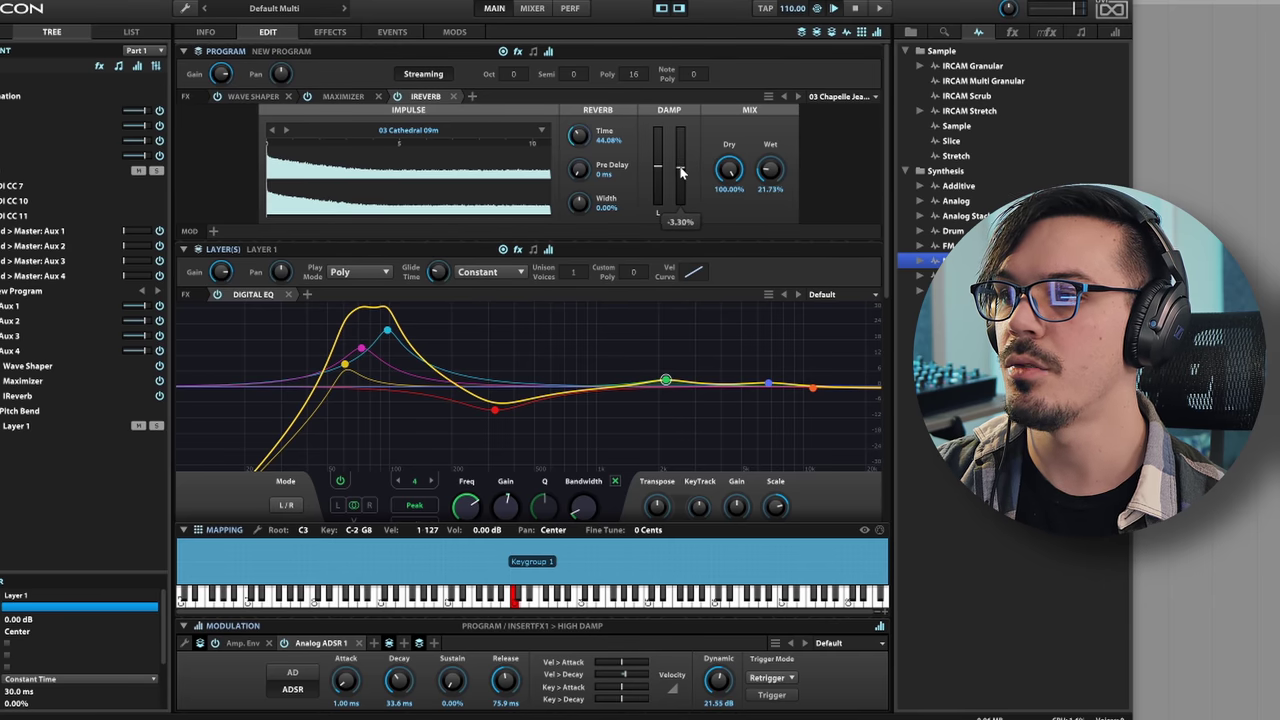
{"action": "scroll", "coordinate": [587, 127], "scroll_direction": "down", "scroll_amount": 3}
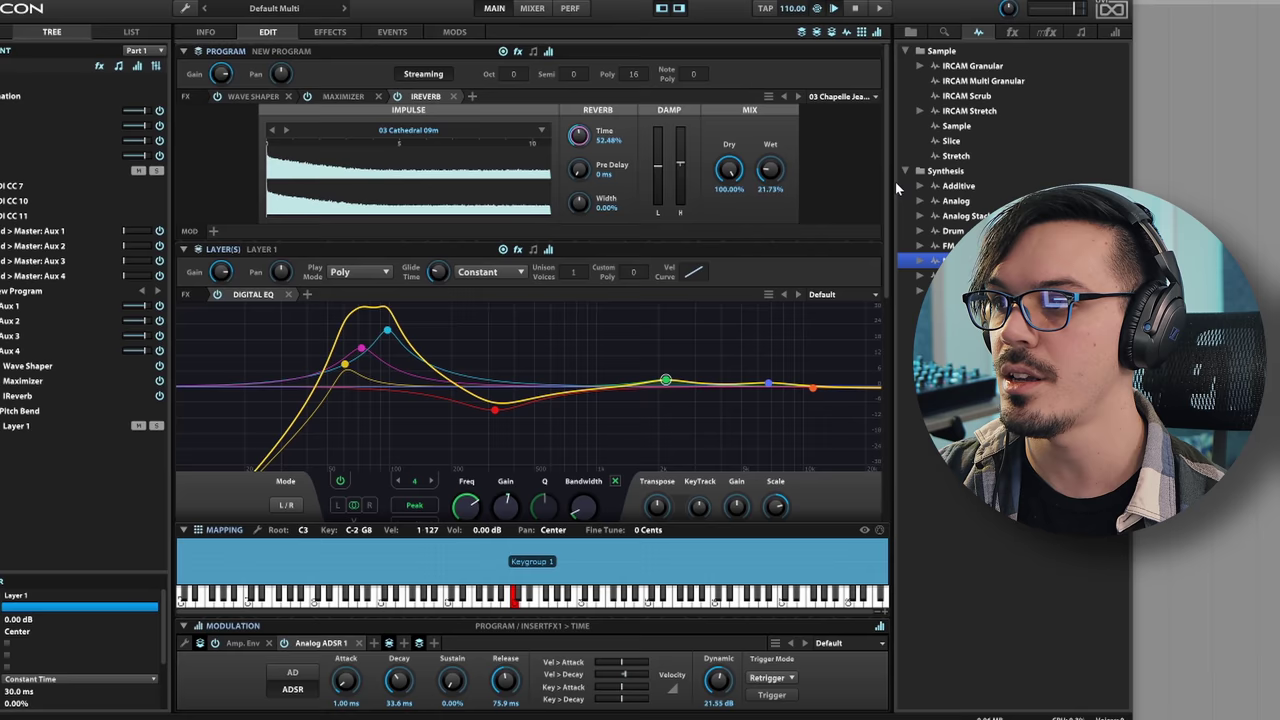
Boost the Digital EQ's high shelf and lower the program gain to -4.06 dB.
{"action": "scroll", "coordinate": [870, 281], "scroll_direction": "down", "scroll_amount": 3}
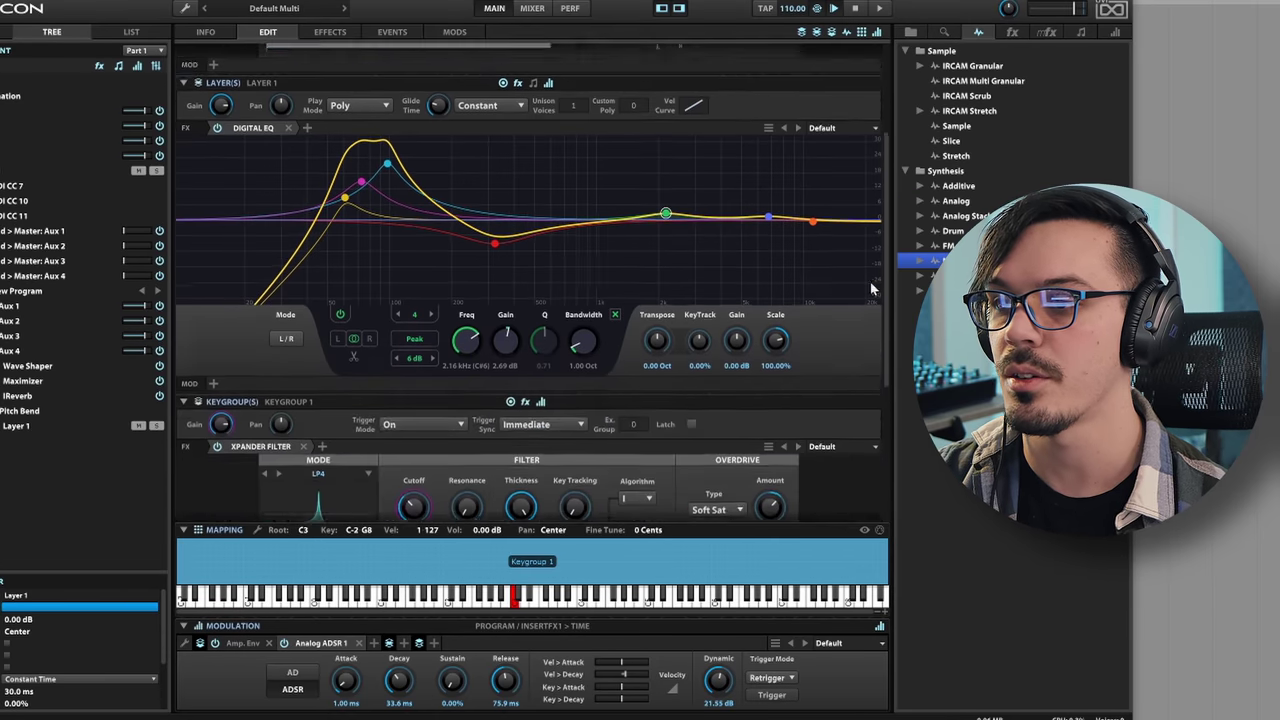
{"action": "scroll", "coordinate": [870, 281], "scroll_direction": "down", "scroll_amount": 3}
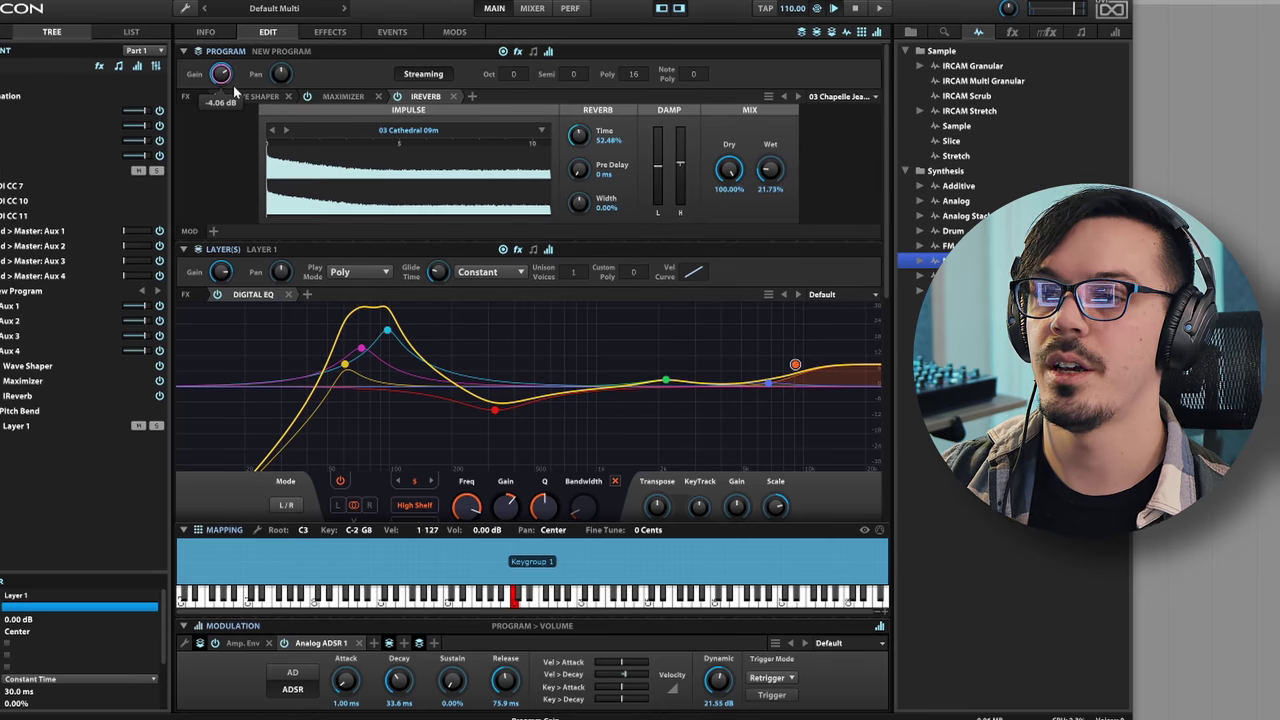
Load the recent program HDS VT Big Epic Drum Noise Thing.uvip and look over its first IReverb and layer processing.
{"action": "left_click", "coordinate": [186, 8]}
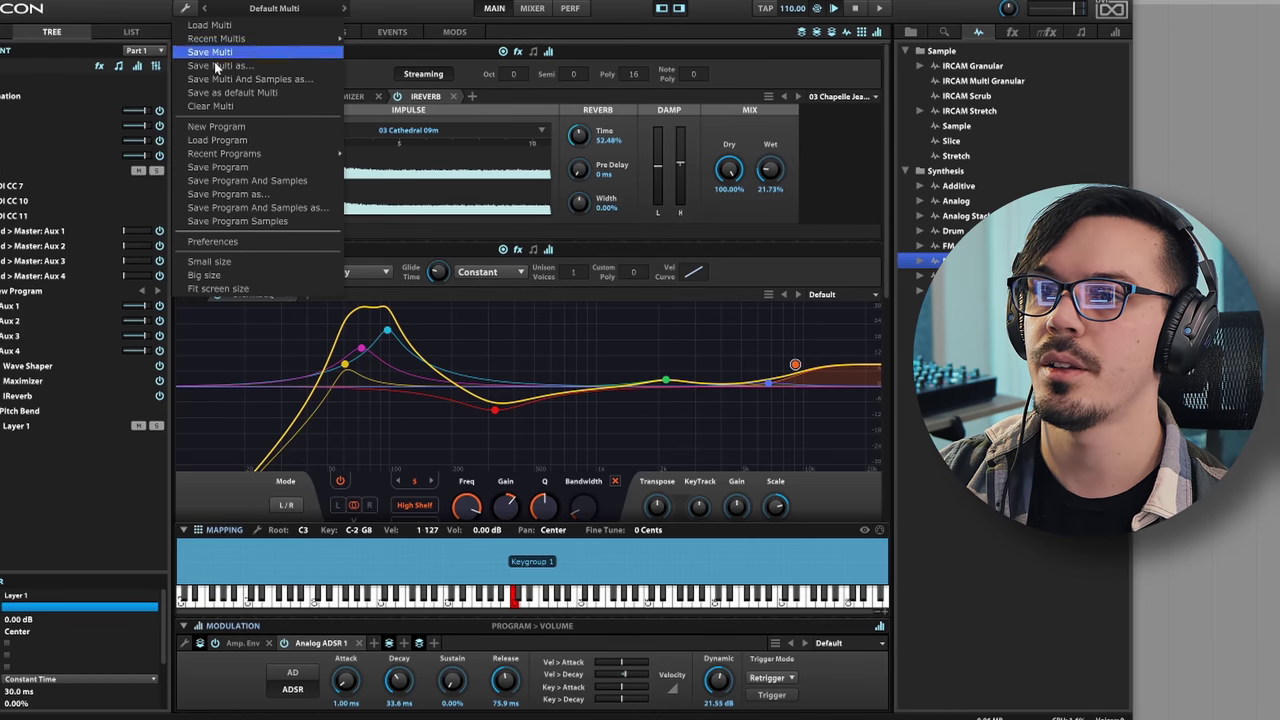
{"action": "mouse_move", "coordinate": [282, 153]}
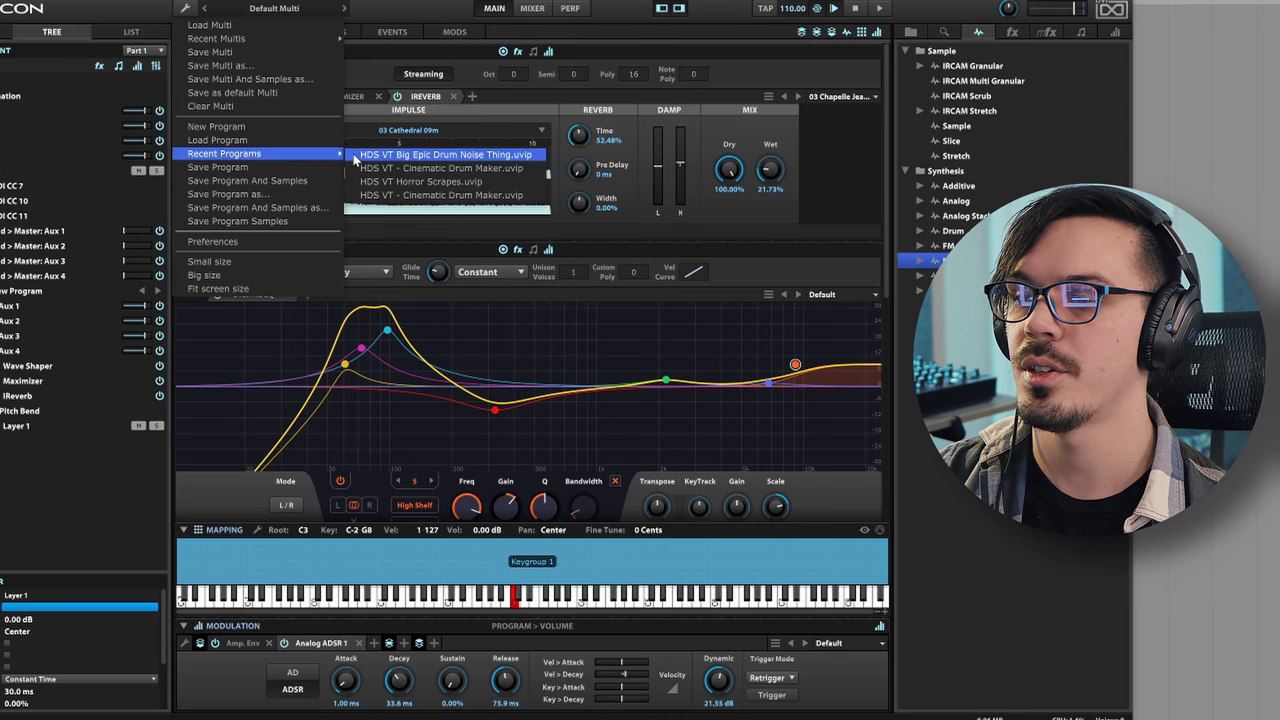
{"action": "left_click", "coordinate": [445, 155]}
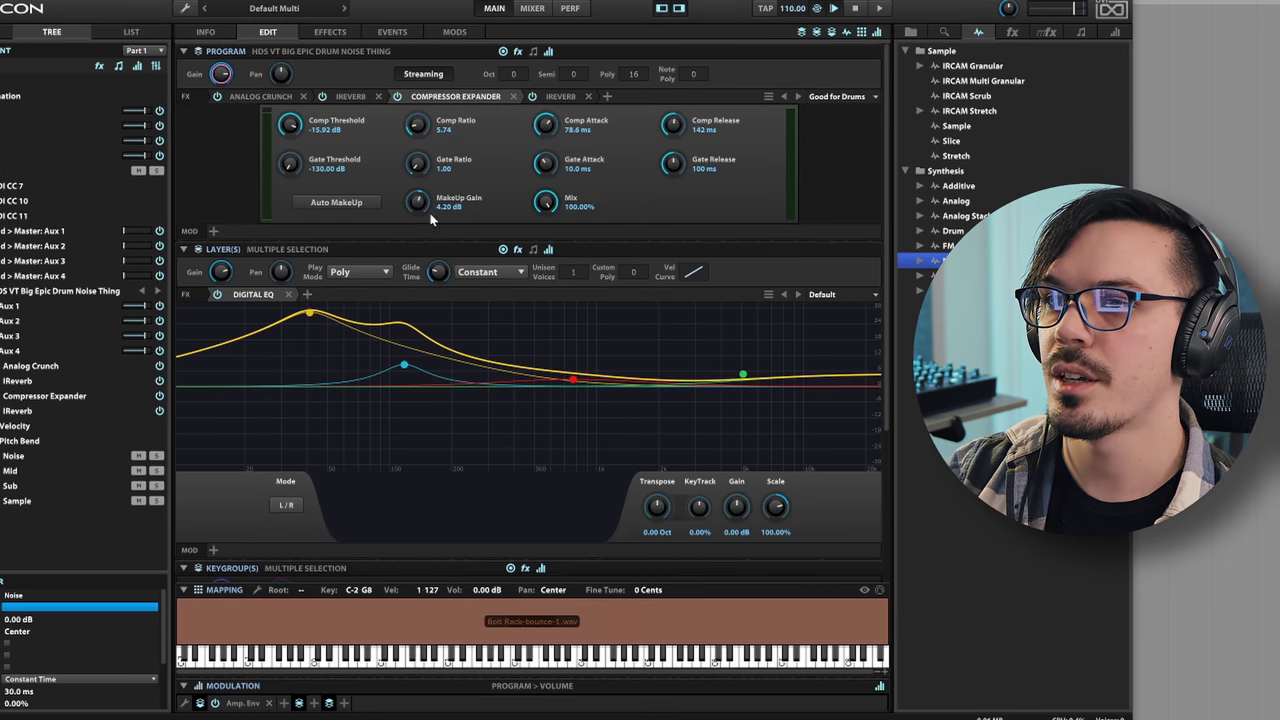
{"action": "left_click", "coordinate": [346, 96]}
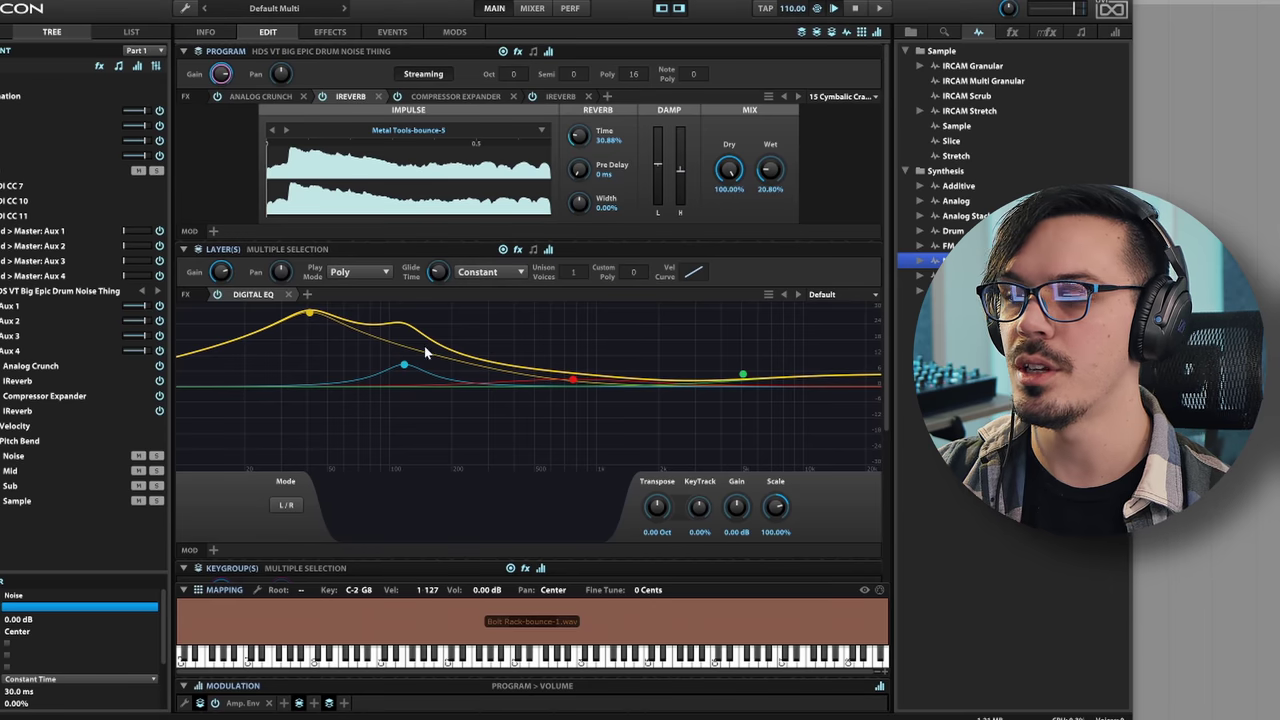
{"action": "scroll", "coordinate": [887, 368], "scroll_direction": "down", "scroll_amount": 4}
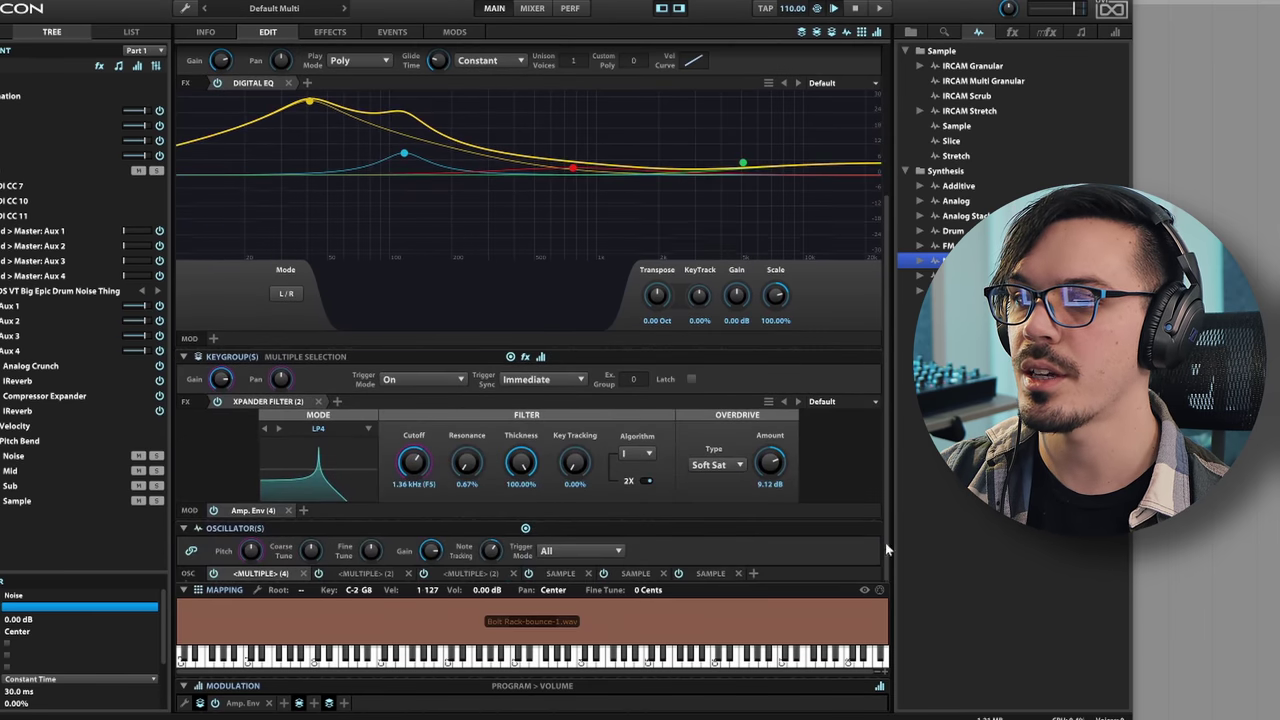
Inspect the three Analog oscillators of the Mid layer.
{"action": "left_click", "coordinate": [38, 470]}
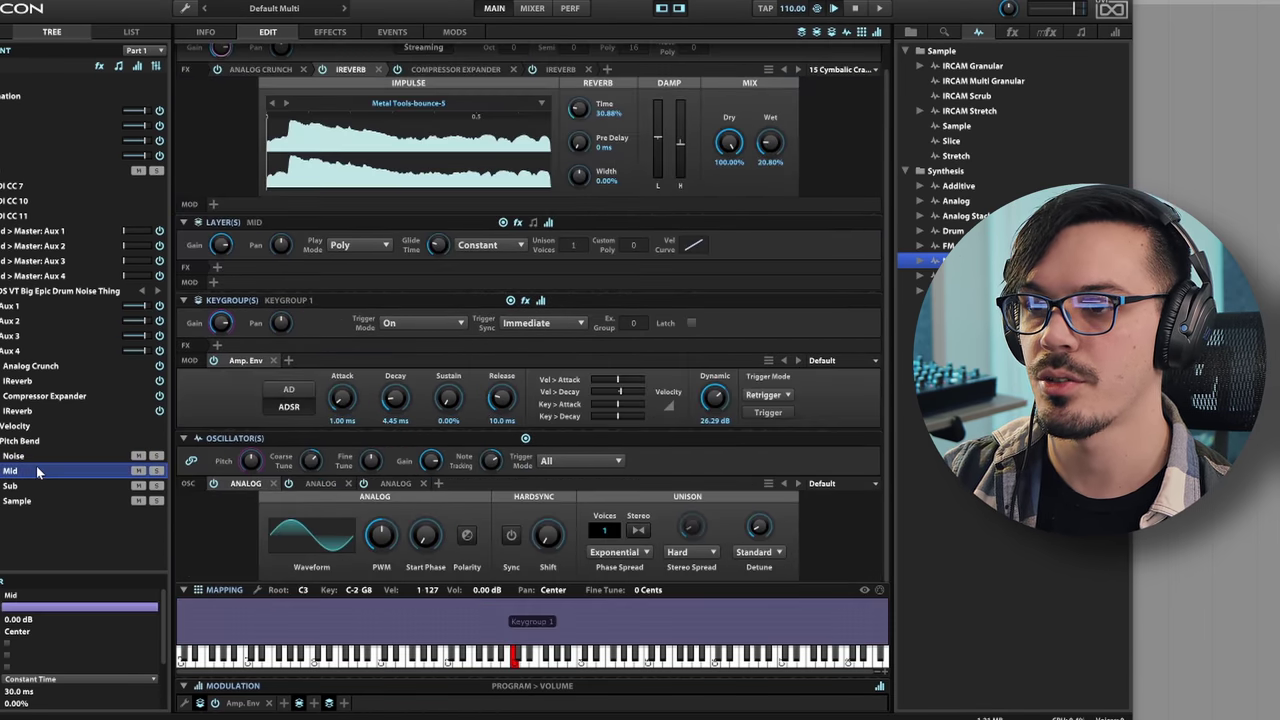
{"action": "left_click", "coordinate": [320, 484]}
{"action": "left_click", "coordinate": [395, 484]}
{"action": "left_click", "coordinate": [325, 484]}
{"action": "left_click", "coordinate": [246, 484]}
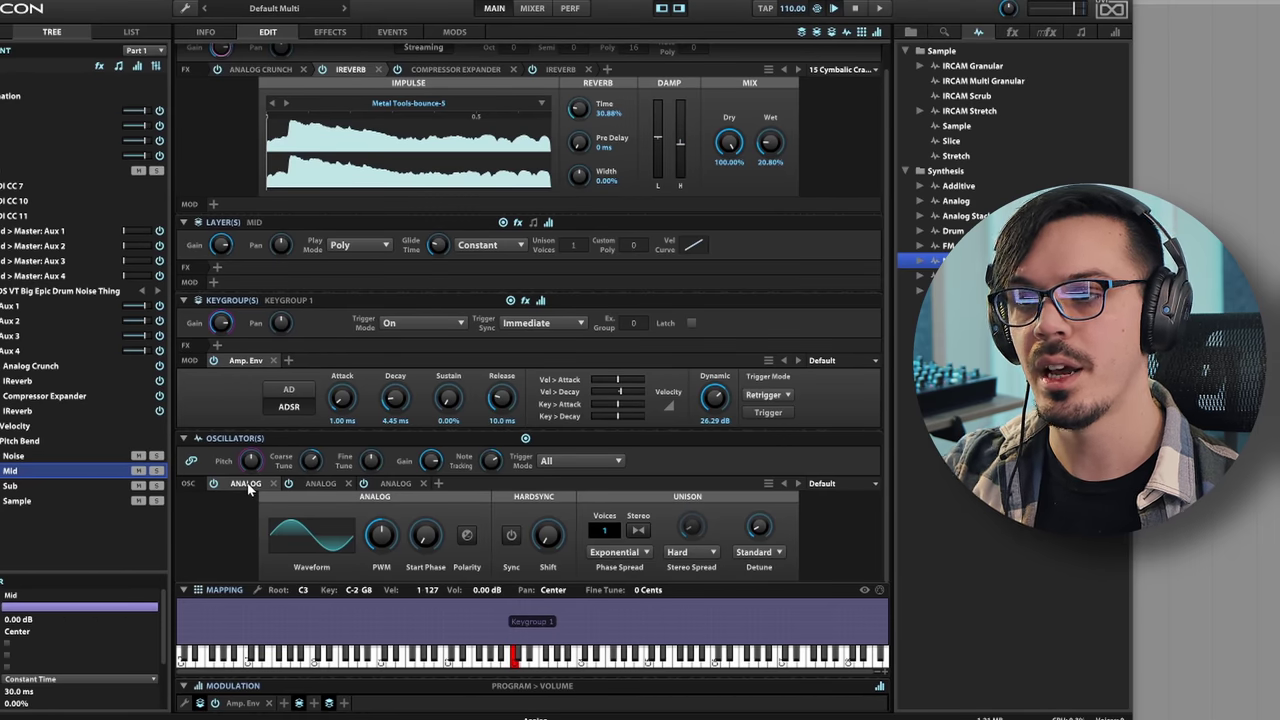
Solo the Noise layer and examine its noise oscillator and Xpander Filter settings.
{"action": "left_click", "coordinate": [156, 456]}
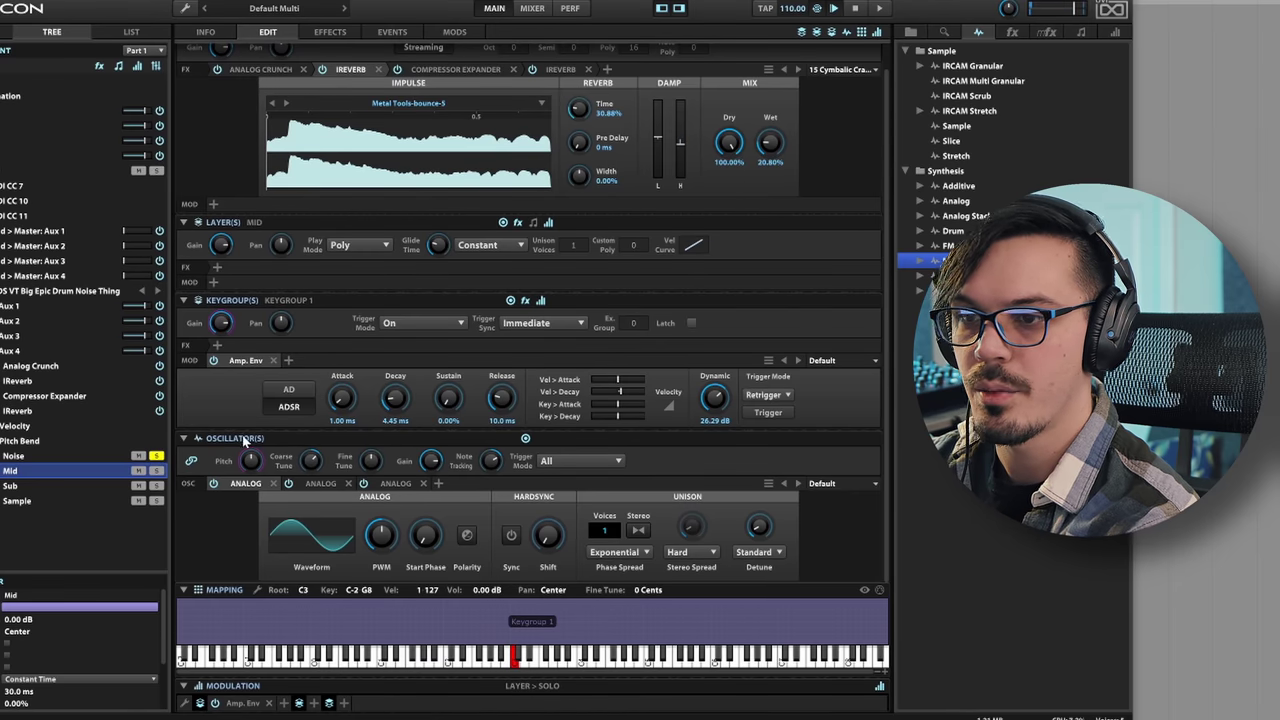
{"action": "left_click", "coordinate": [86, 455]}
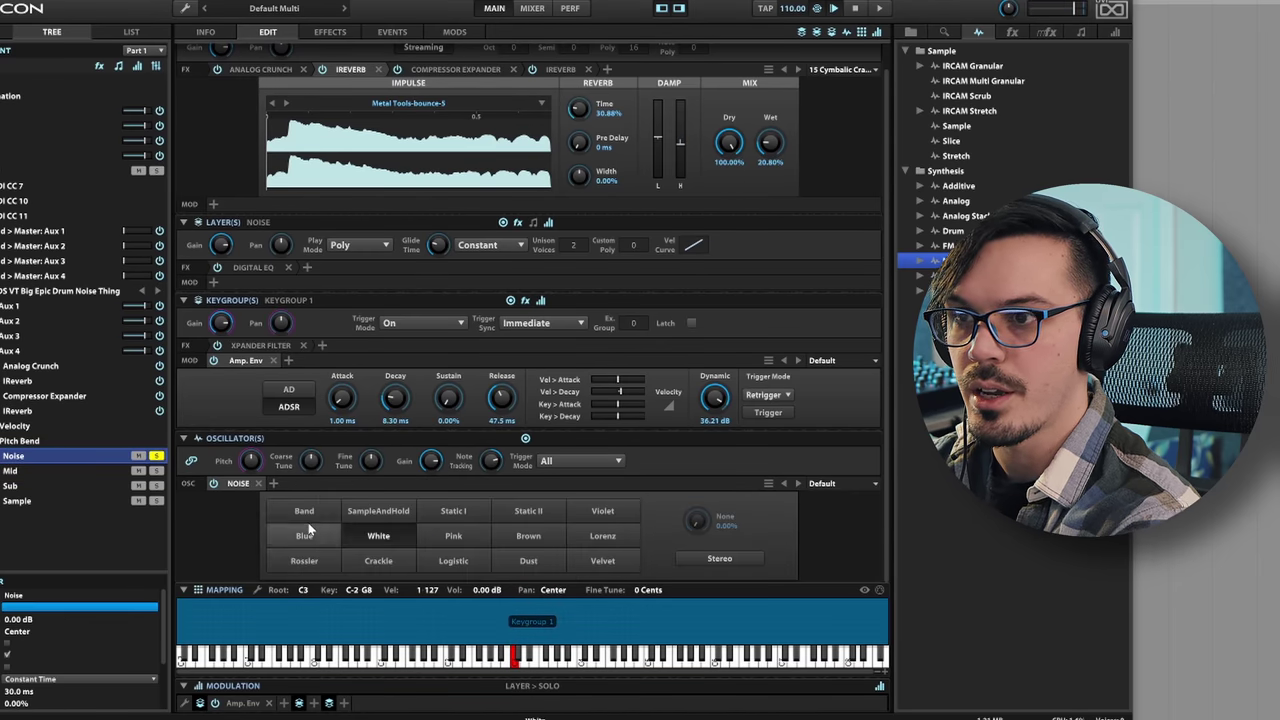
{"action": "left_click", "coordinate": [266, 346]}
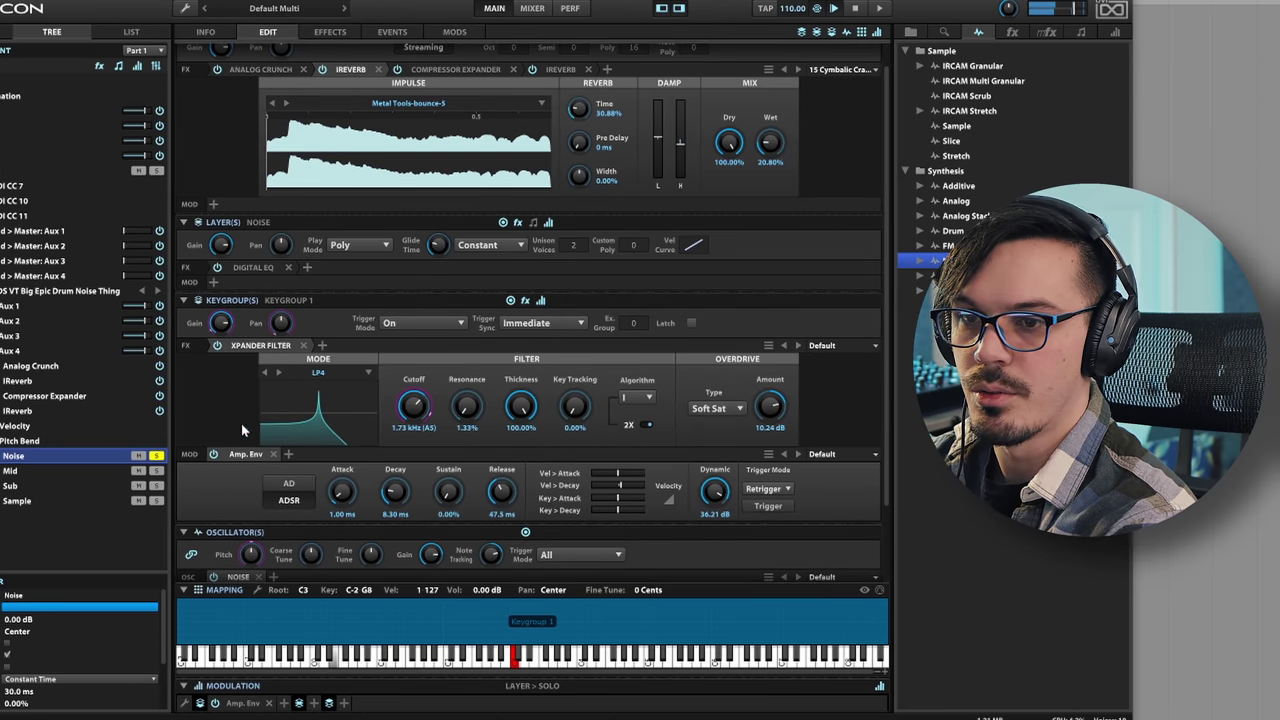
Return to the Mid layer and audition it while checking its second and third Analog oscillators.
{"action": "left_click", "coordinate": [106, 472]}
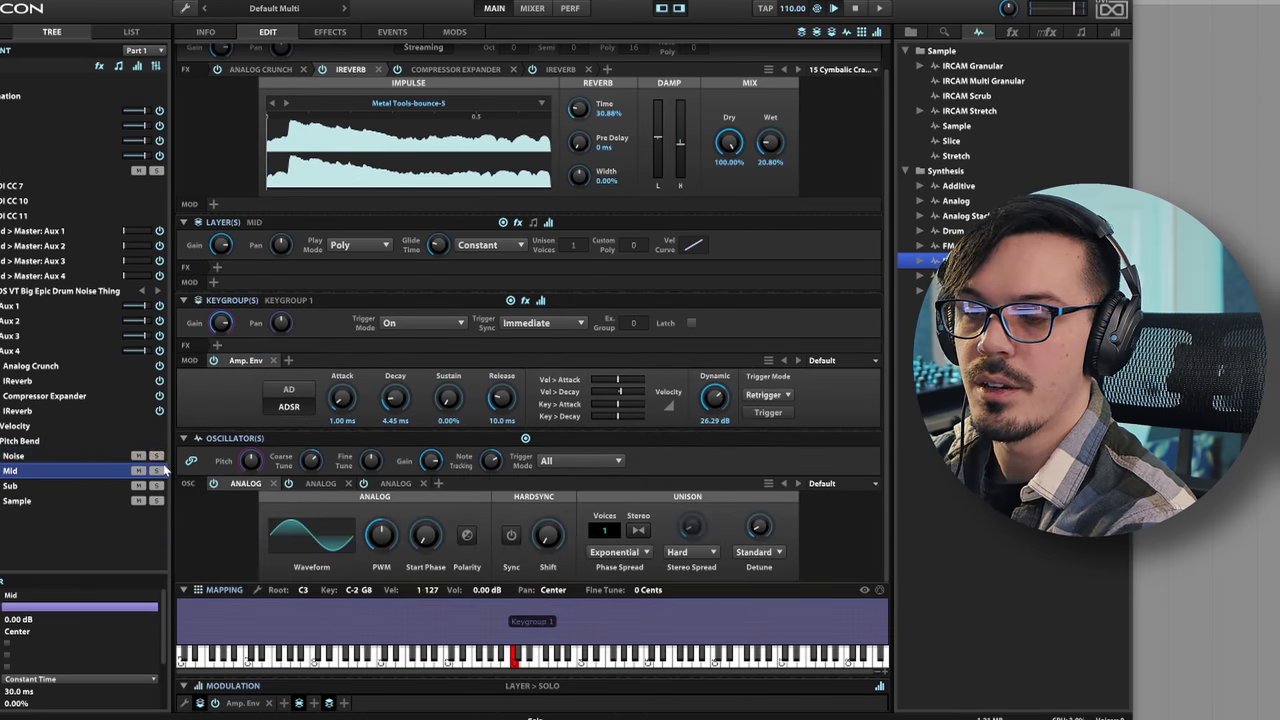
{"action": "left_click", "coordinate": [320, 483]}
{"action": "left_click", "coordinate": [395, 483]}
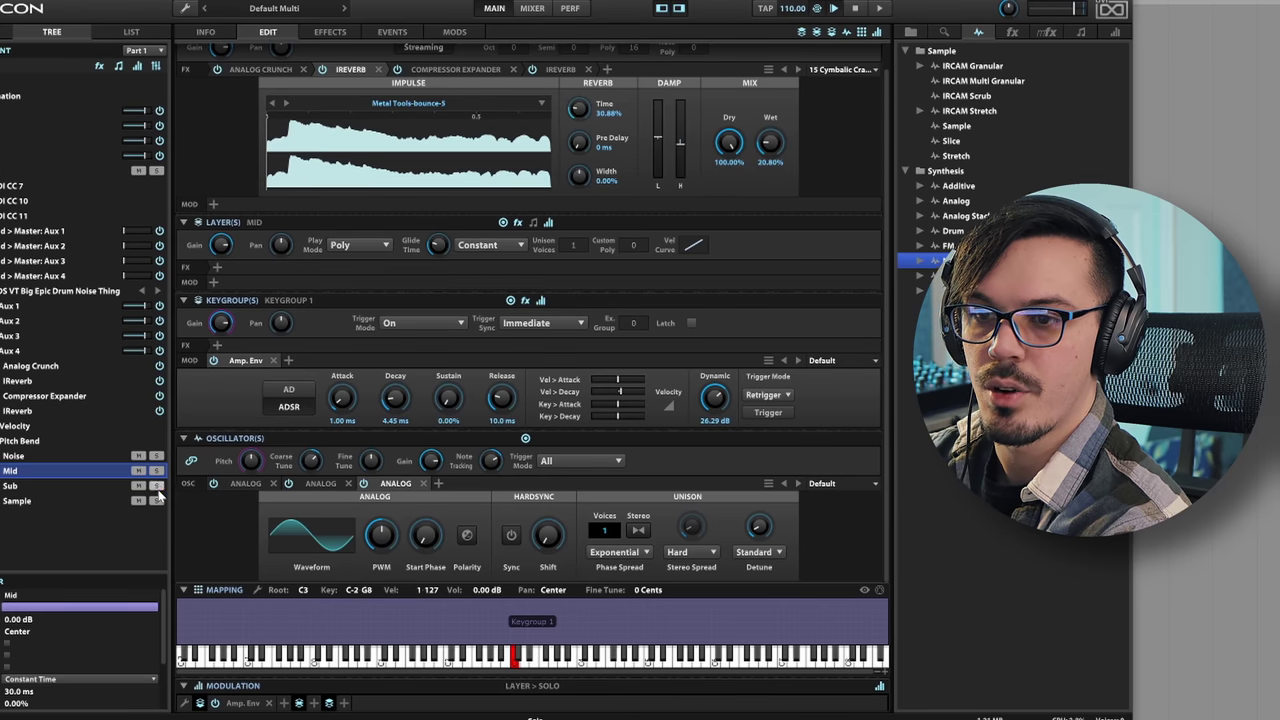
Solo the Sub layer and set its FM oscillator's operator A frequency to 27.0 Hz.
{"action": "left_click", "coordinate": [91, 488]}
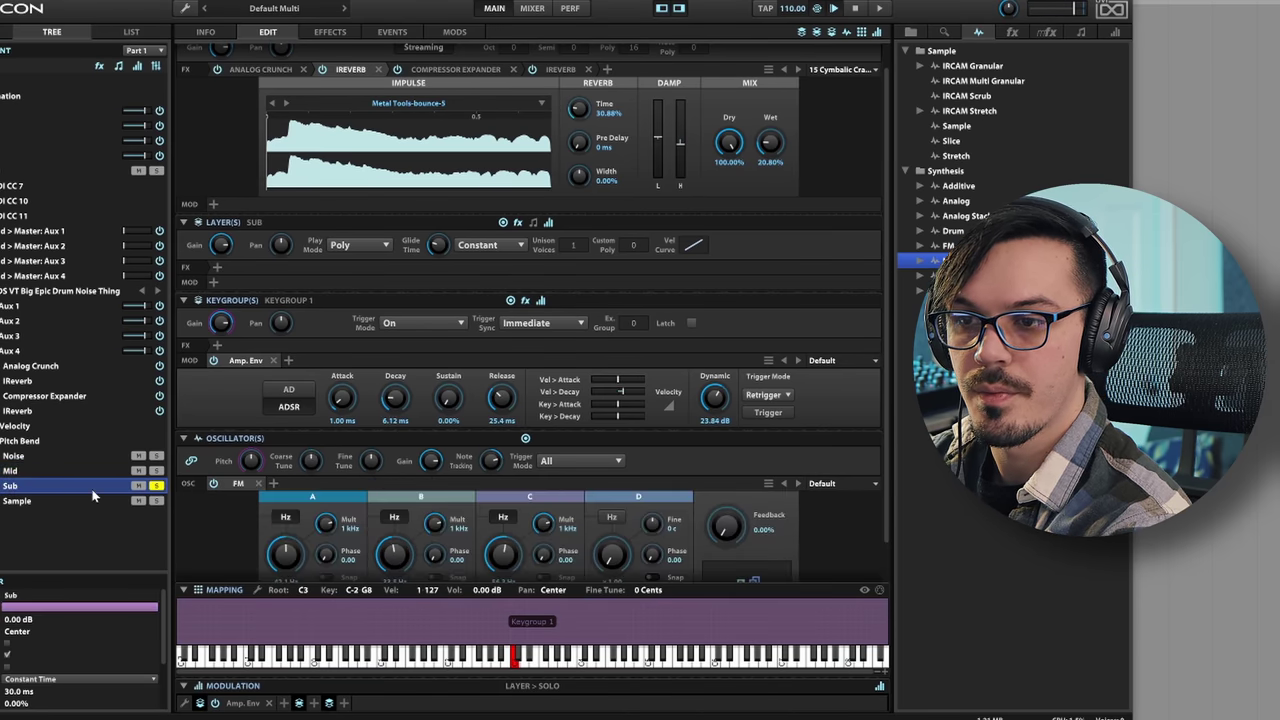
{"action": "left_click", "coordinate": [276, 548]}
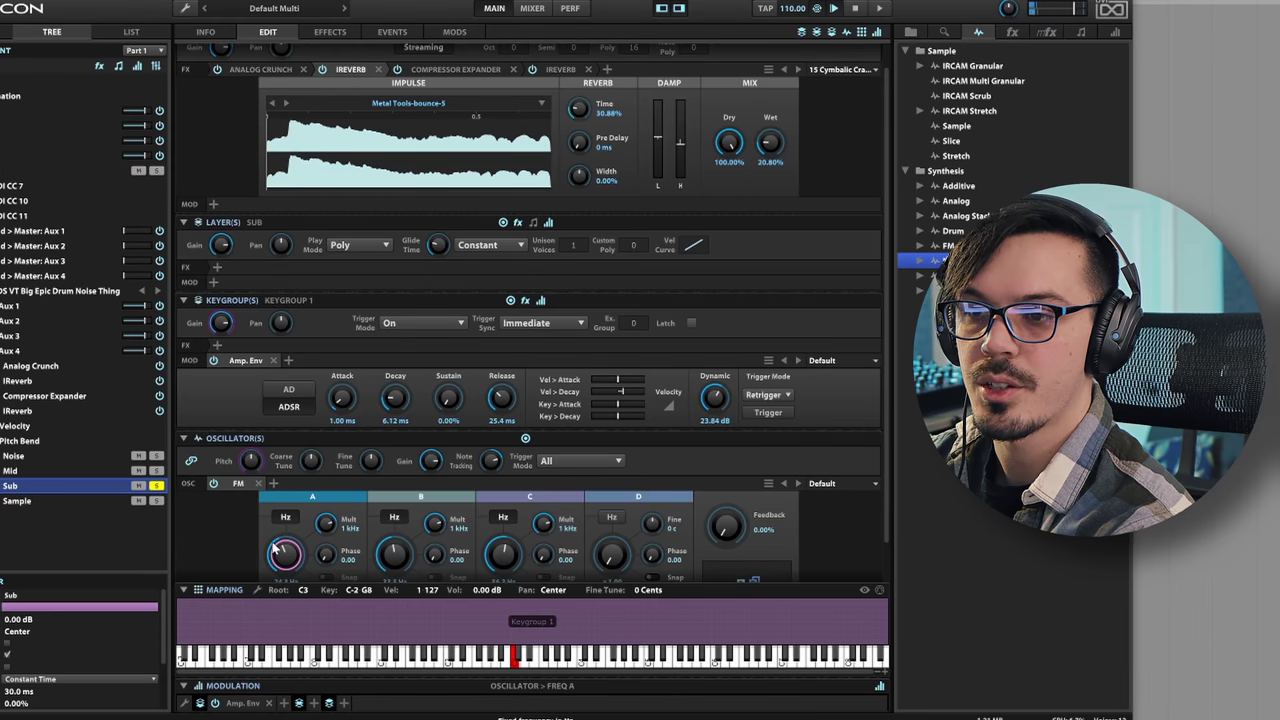
{"action": "scroll", "coordinate": [257, 548], "scroll_direction": "down", "scroll_amount": 1}
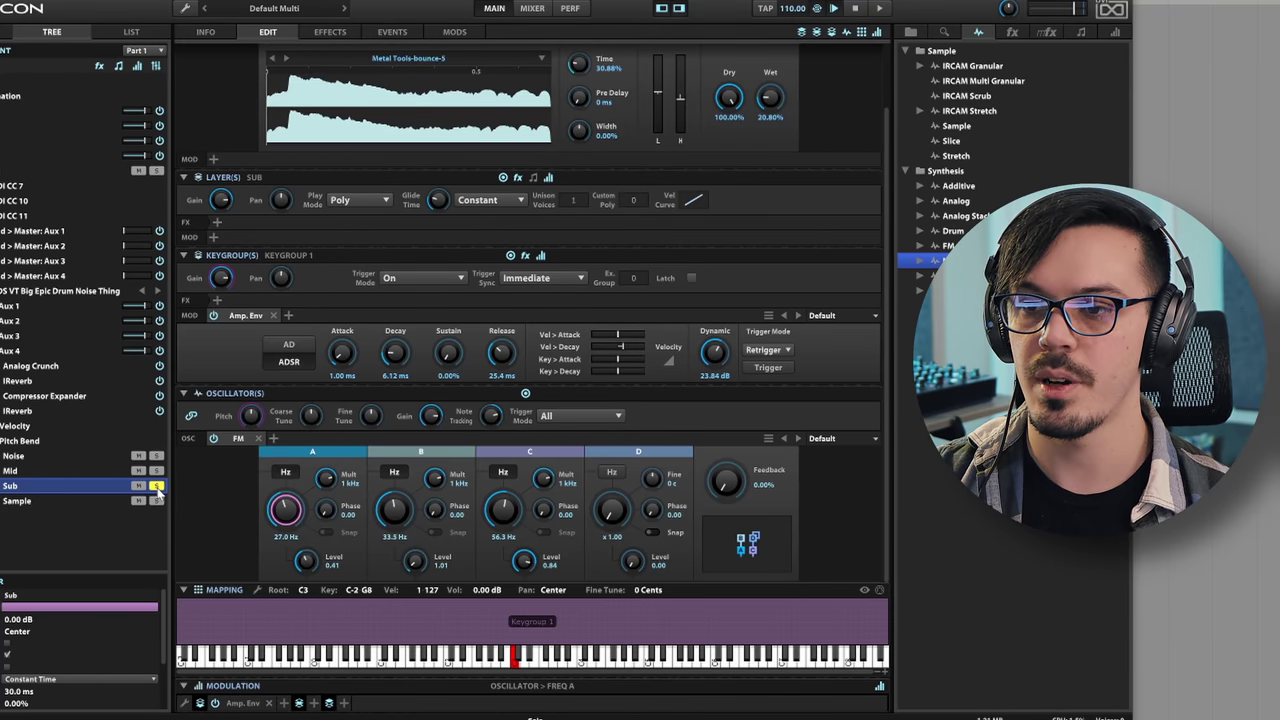
Audition the Sample layer in solo, examine the modulation options for its oscillator pitch, and turn solo off.
{"action": "left_click", "coordinate": [84, 500]}
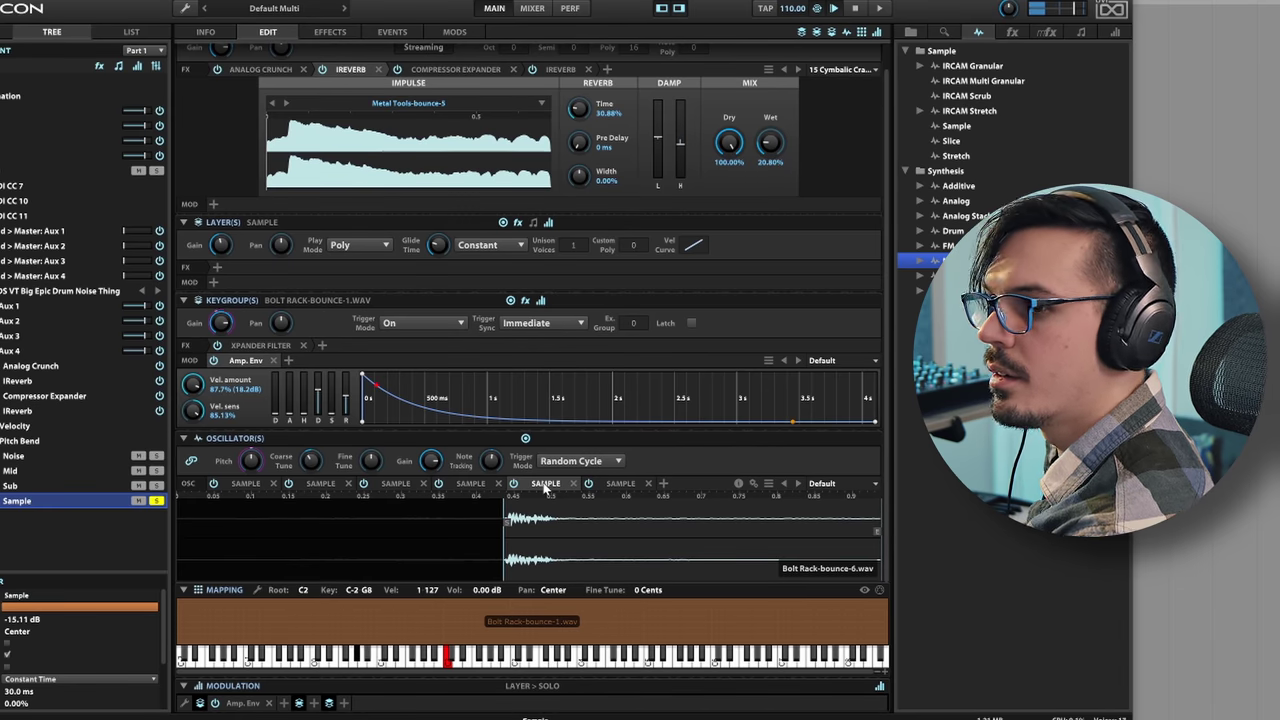
{"action": "right_click", "coordinate": [256, 459]}
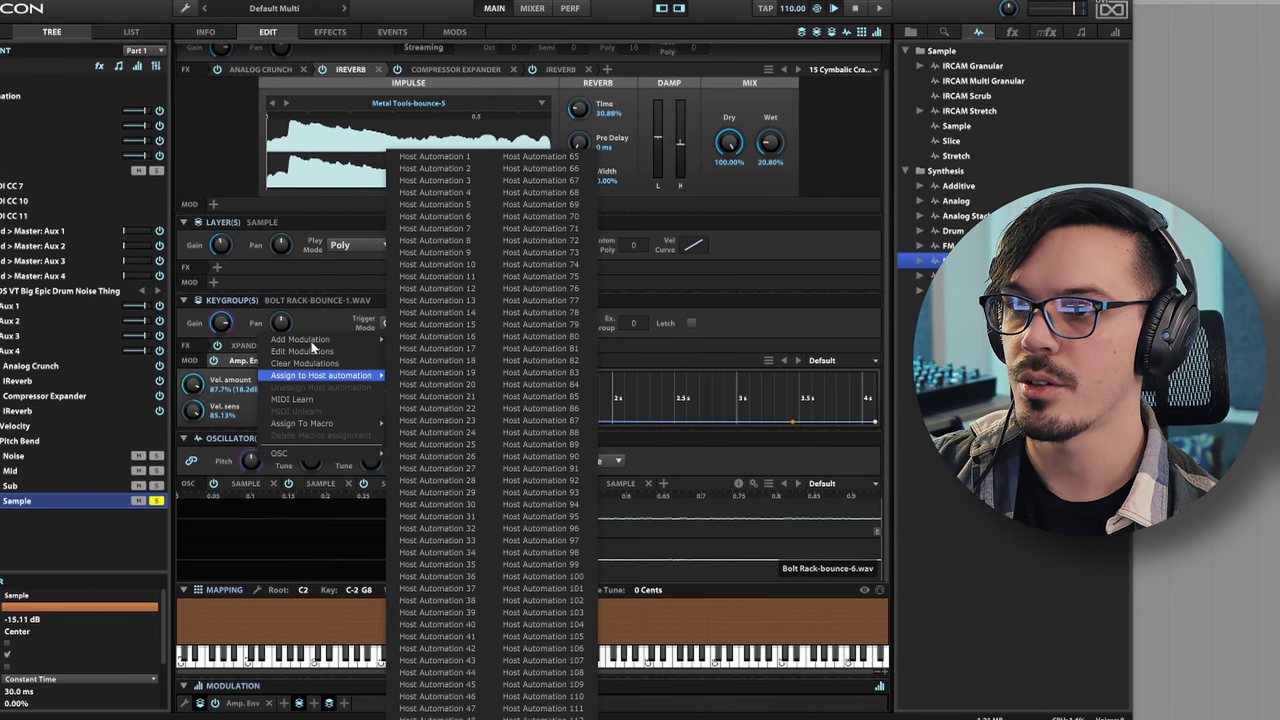
{"action": "mouse_move", "coordinate": [312, 341]}
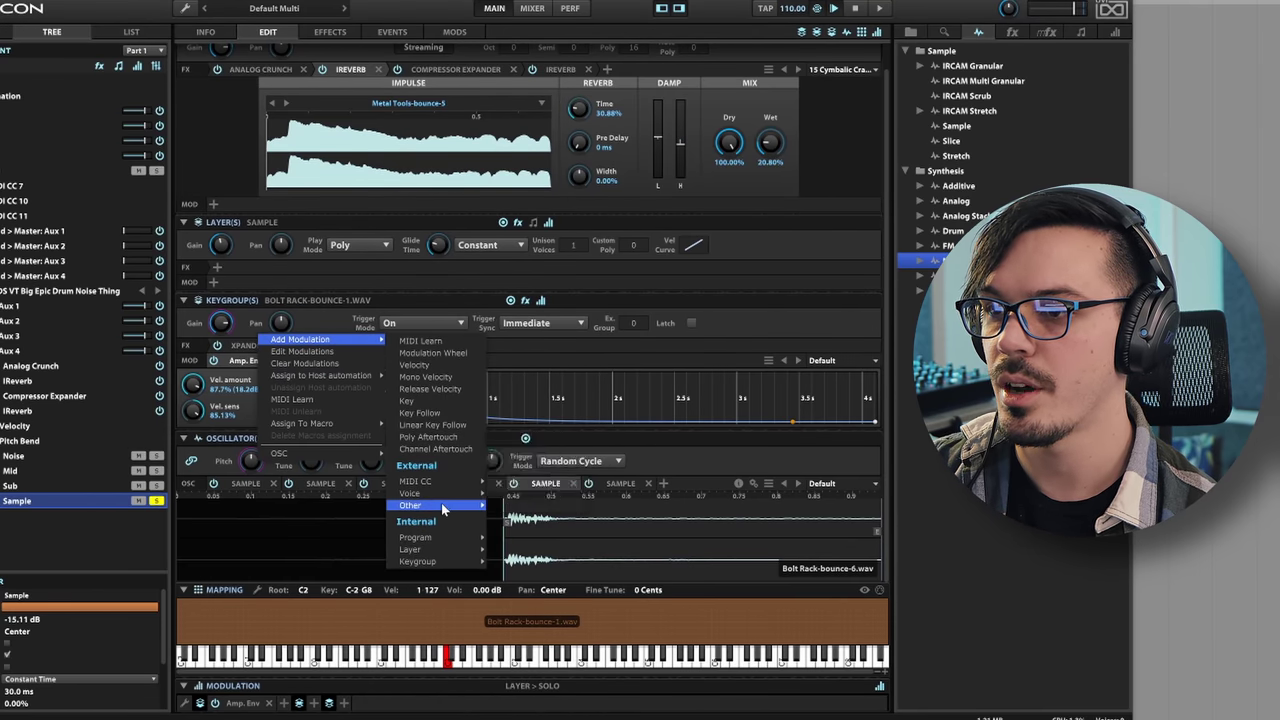
{"action": "left_click", "coordinate": [217, 451]}
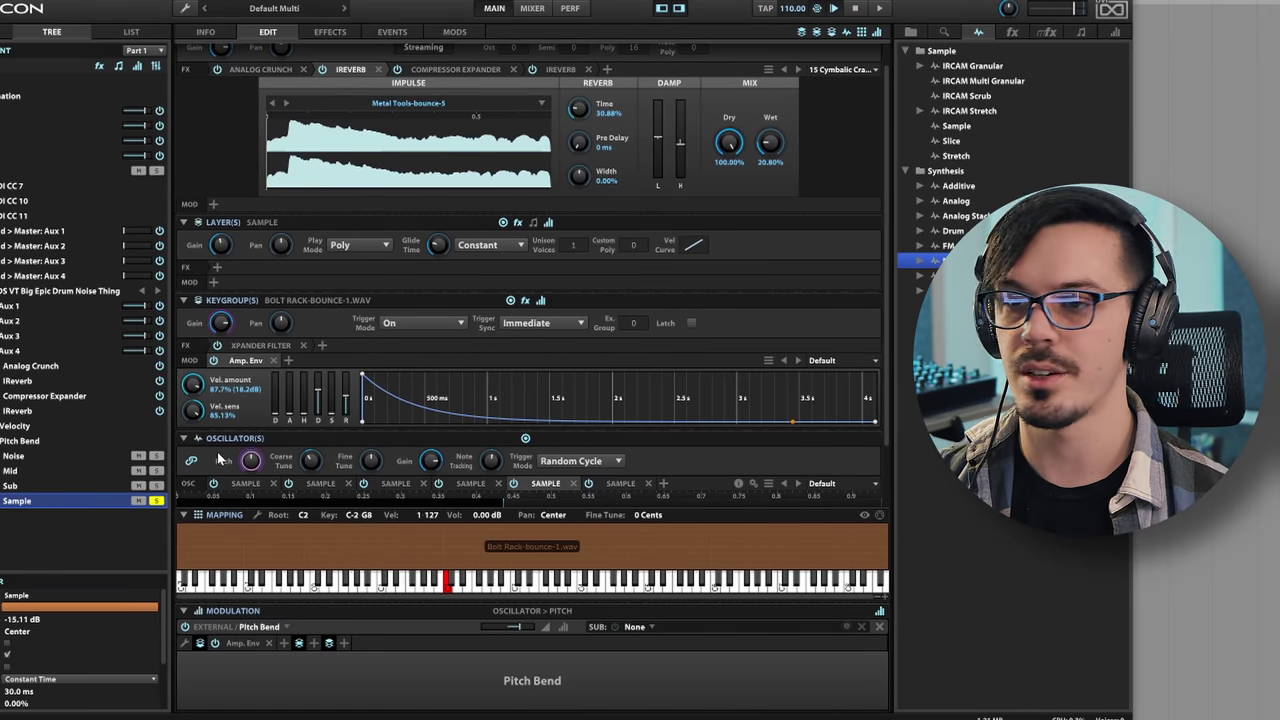
{"action": "left_click", "coordinate": [156, 501]}
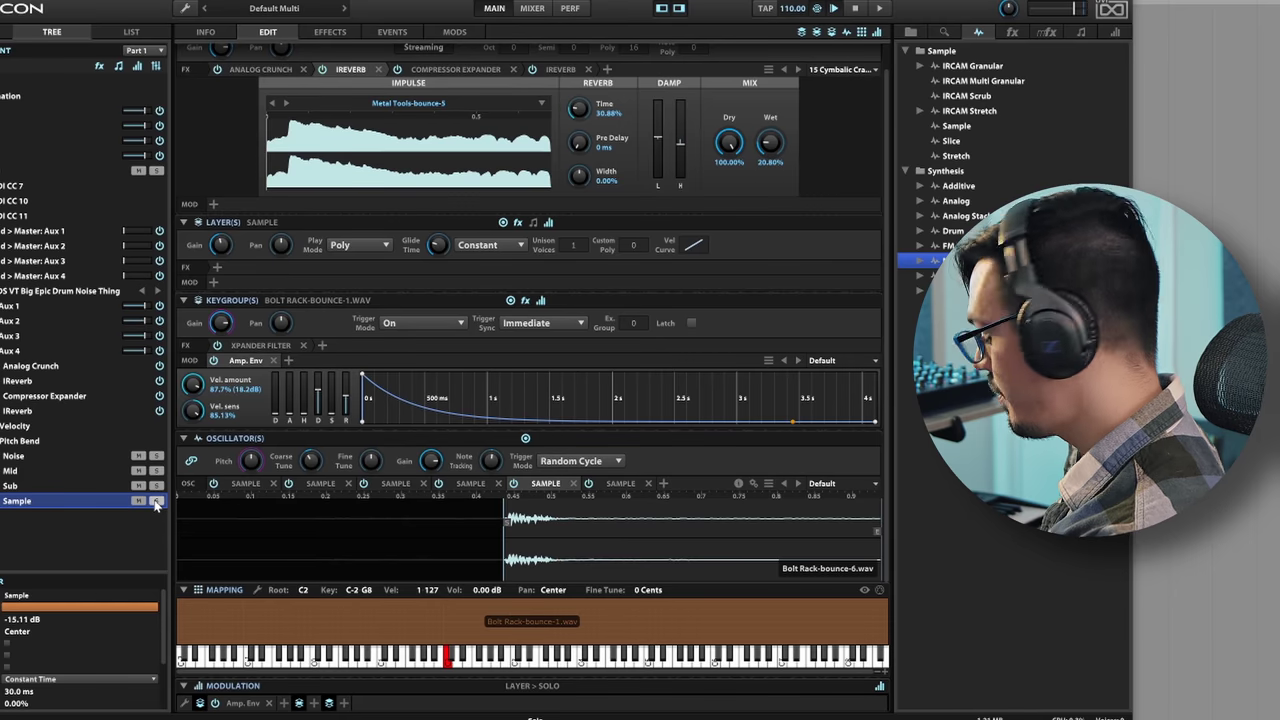